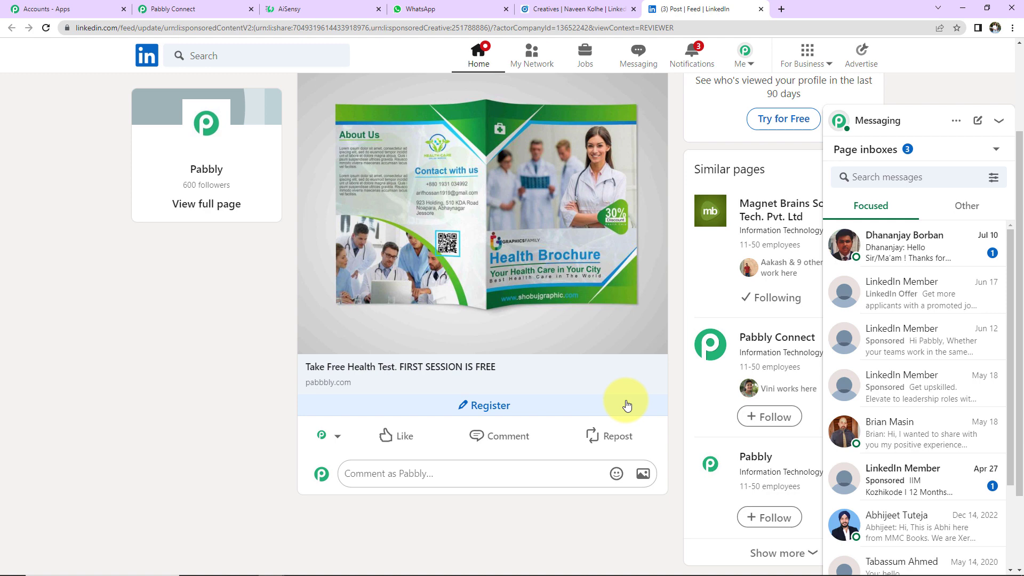
- Review the lead details in the received 'Thank you for Submitting the Form!' WhatsApp message
click(446, 11)
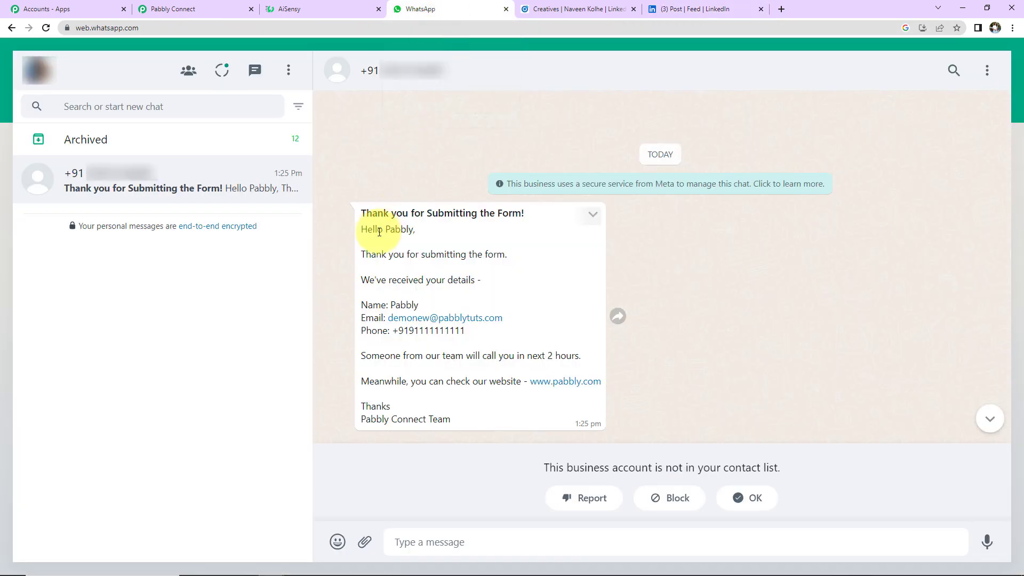
drag(363, 230, 510, 406)
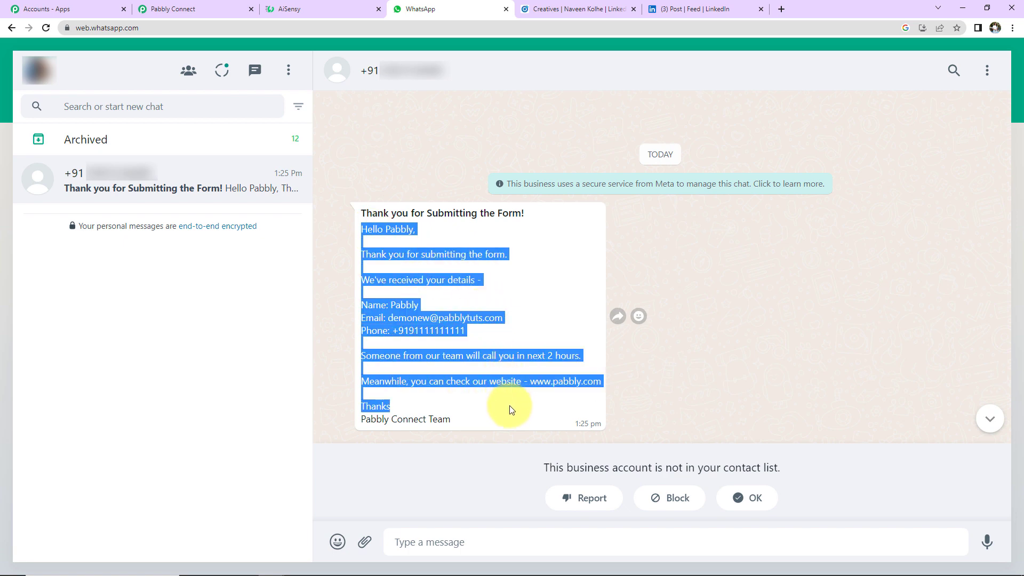
click(654, 404)
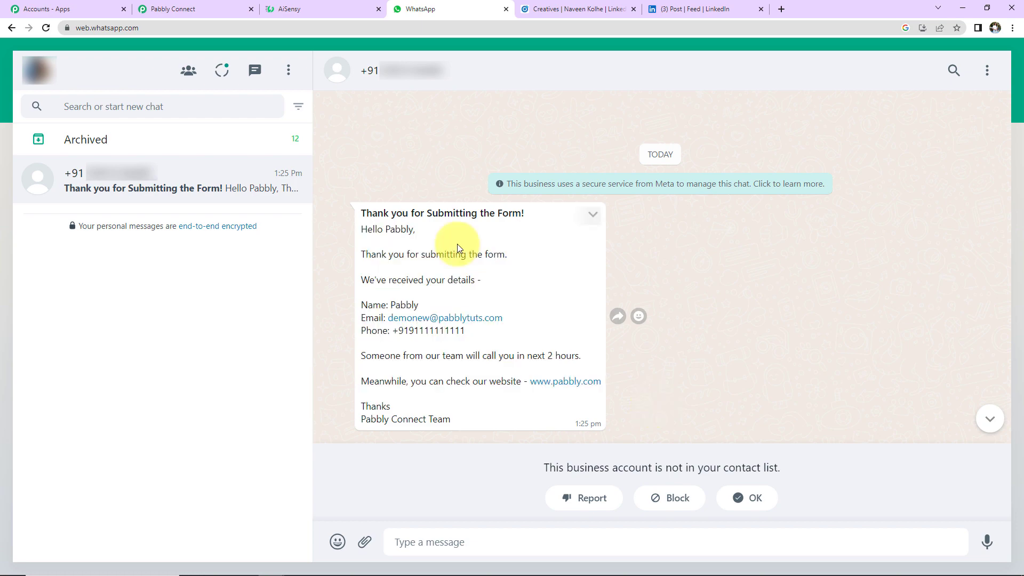
- Glance back at the LinkedIn sponsored post and WhatsApp, then switch to the Pabbly Connect dashboard
click(699, 11)
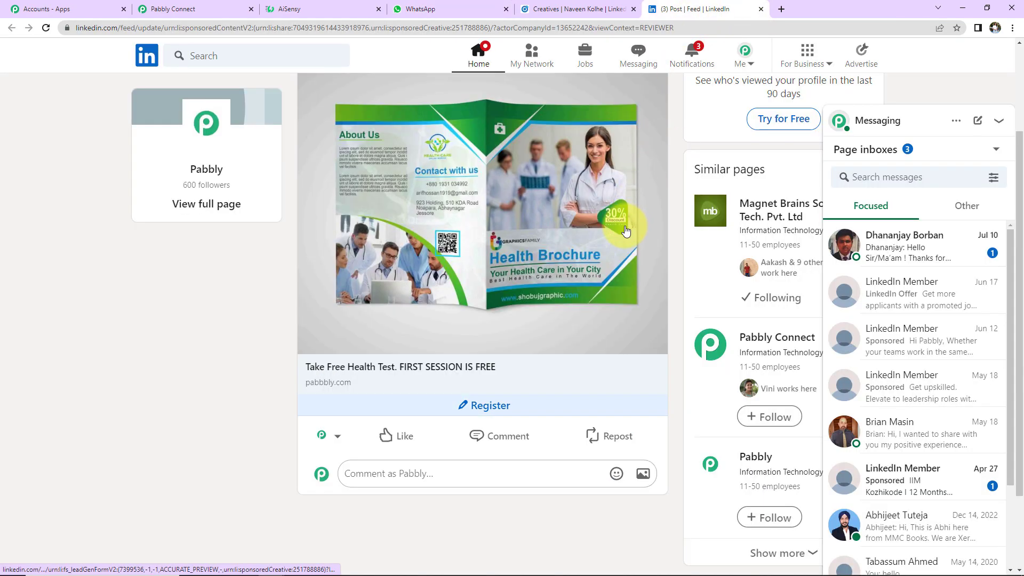
click(443, 8)
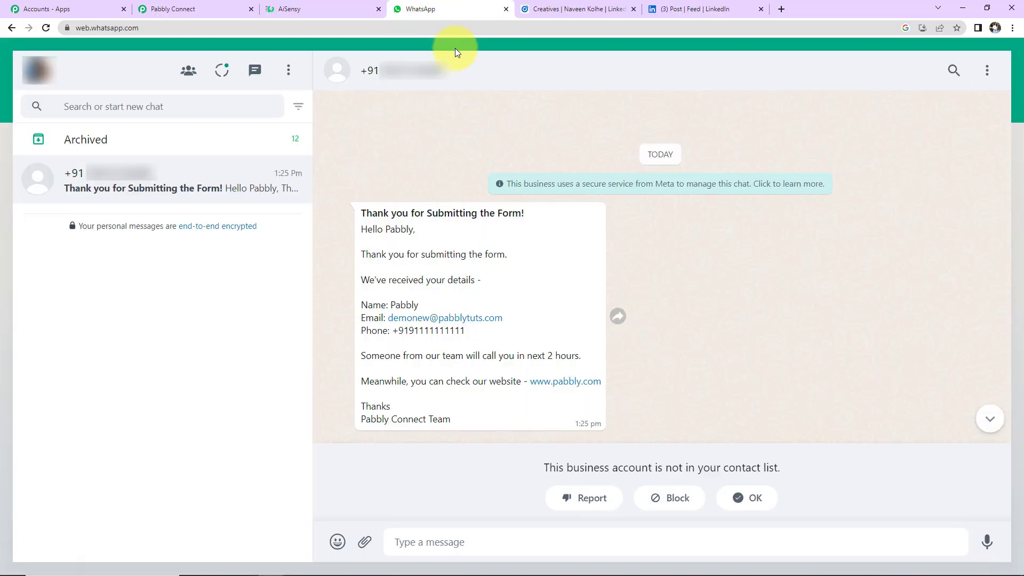
click(63, 9)
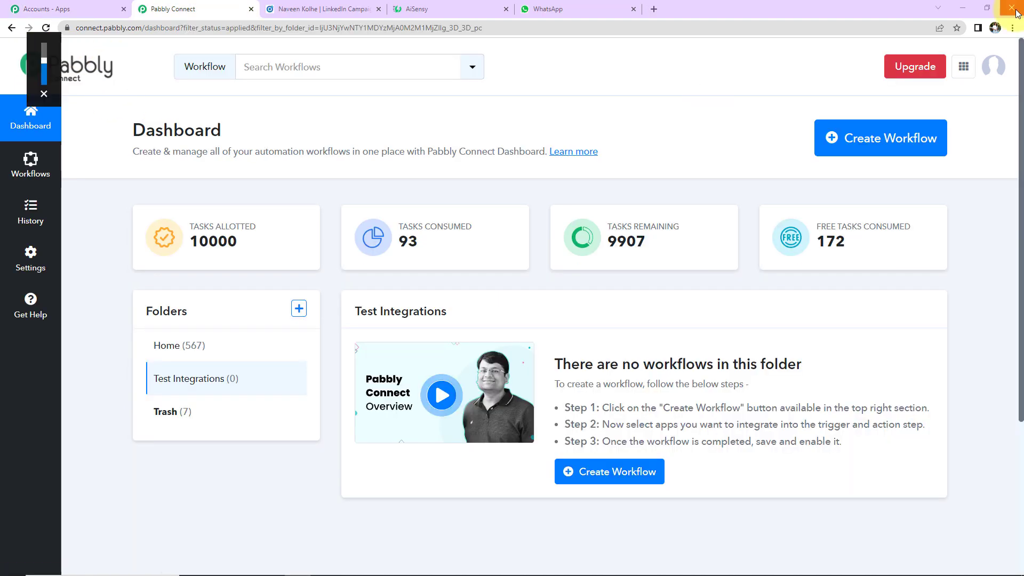
- Create a workflow by pasting the name 'Send WhatsApp Message to New Leads in LinkedIn Lead Gen Form'
click(1012, 28)
click(838, 79)
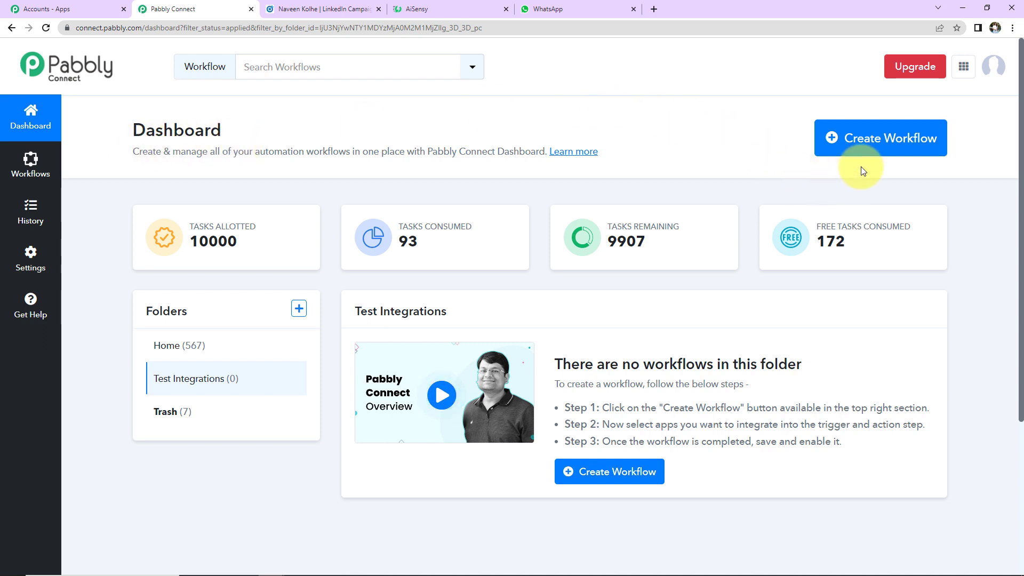
click(857, 139)
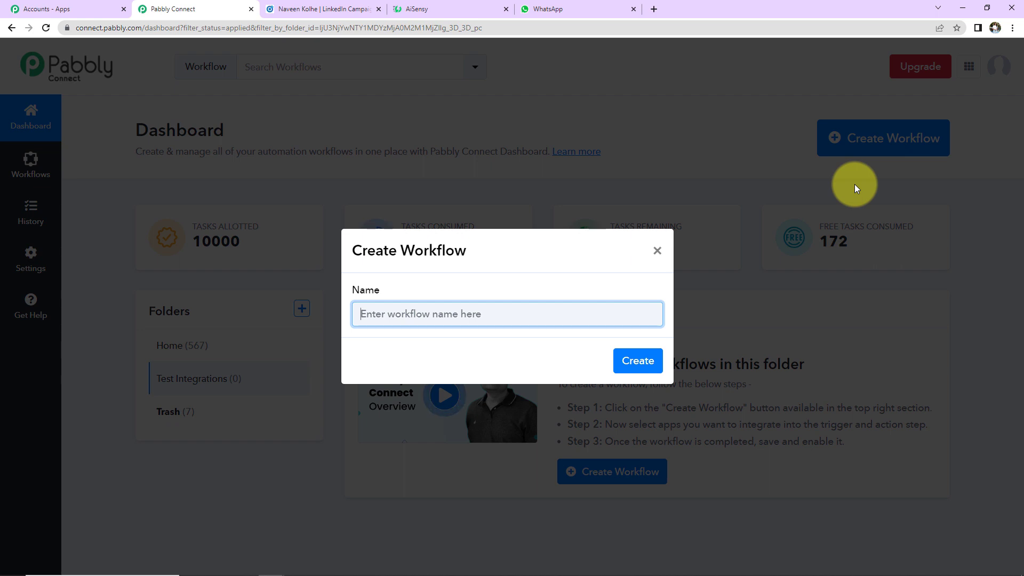
key(ctrl+v)
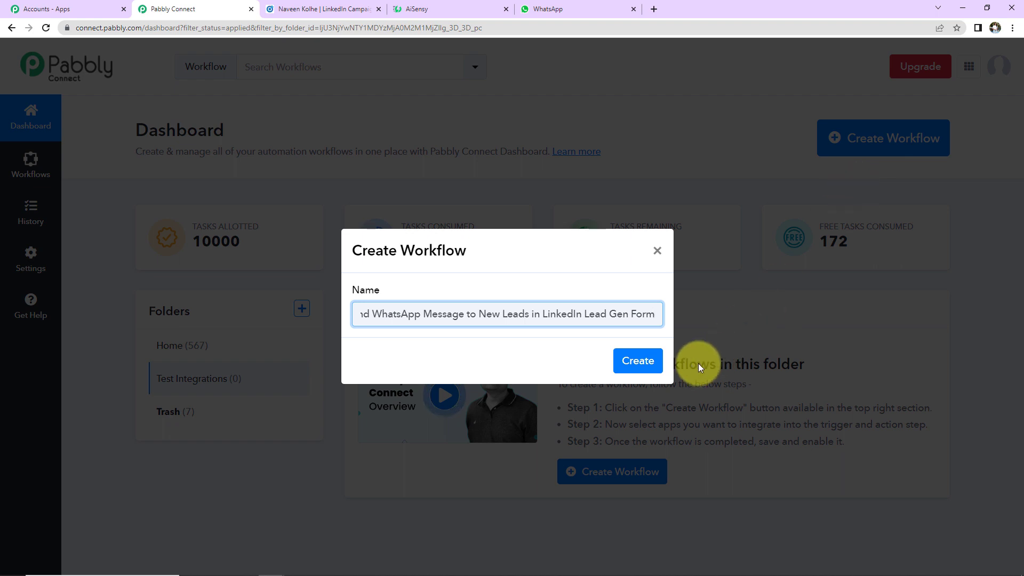
click(643, 361)
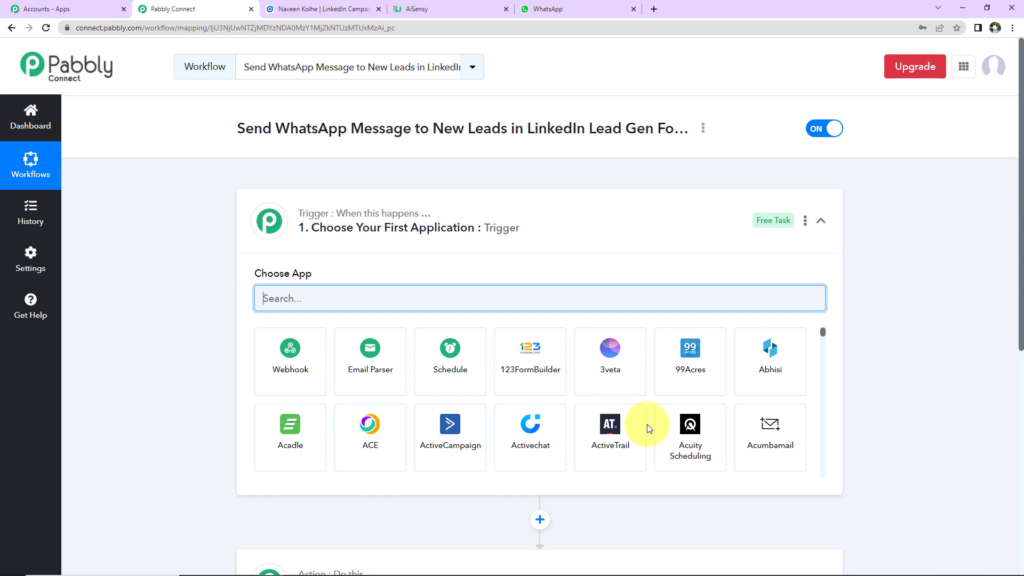
scroll(507, 250, down, 2)
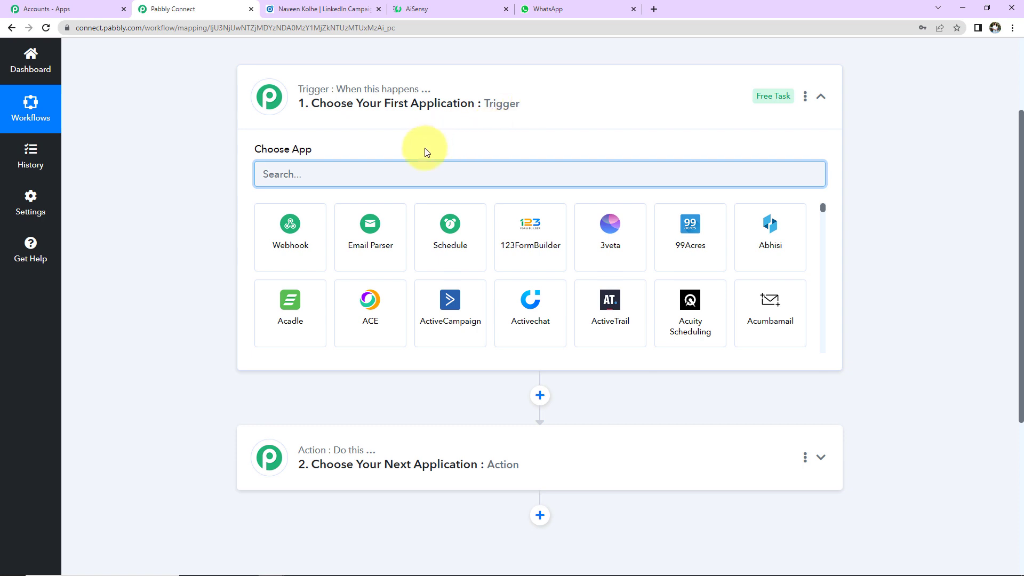
- Choose LinkedIn Lead Gen Forms as trigger app with the New Lead Gen Form Response event
text(linked)
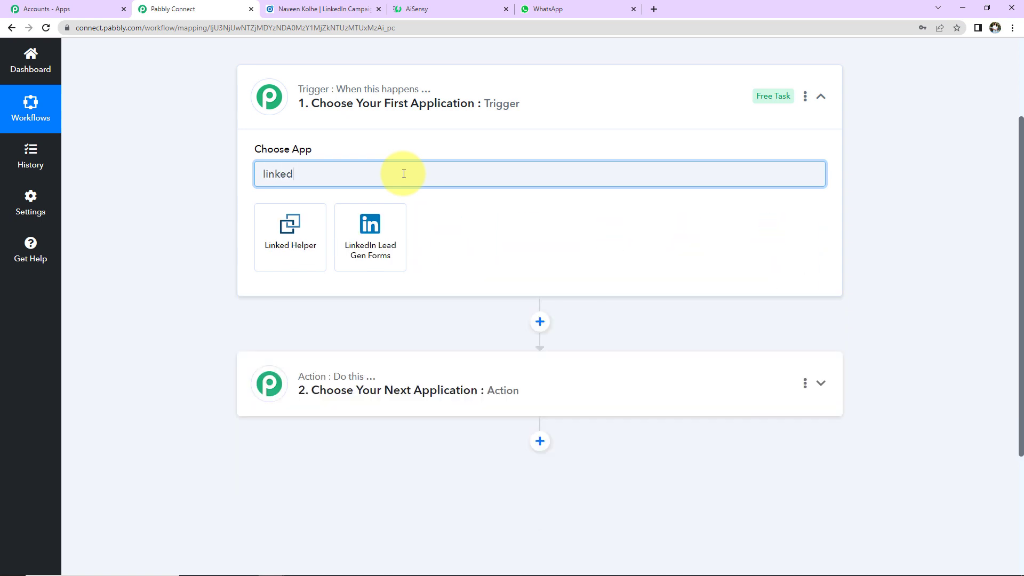
click(389, 239)
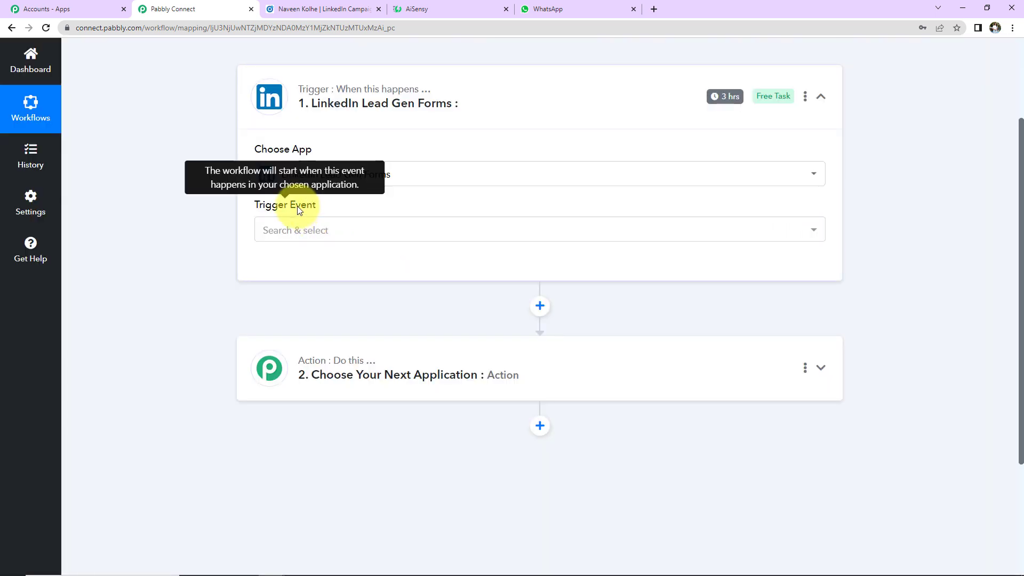
click(302, 232)
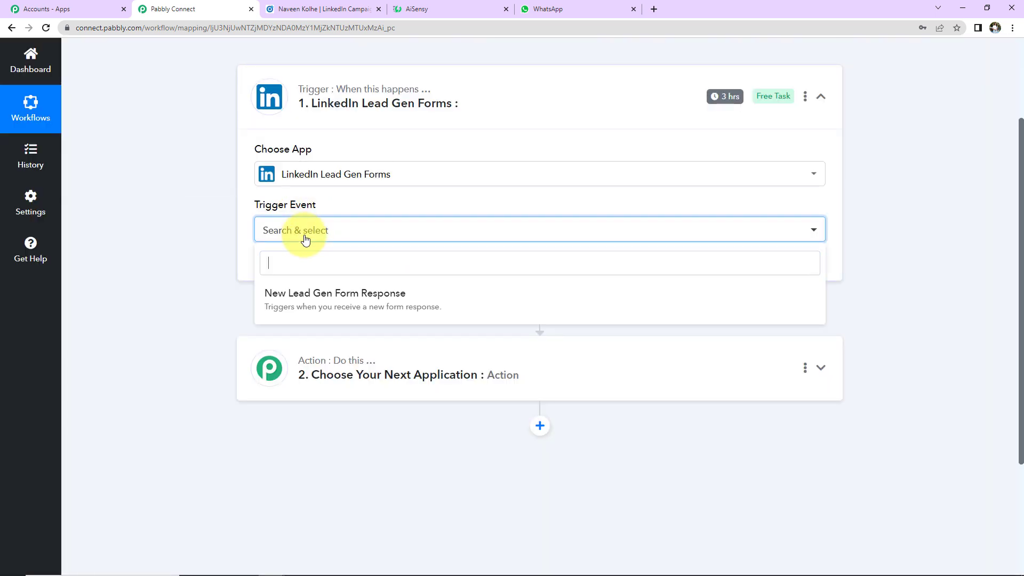
click(307, 303)
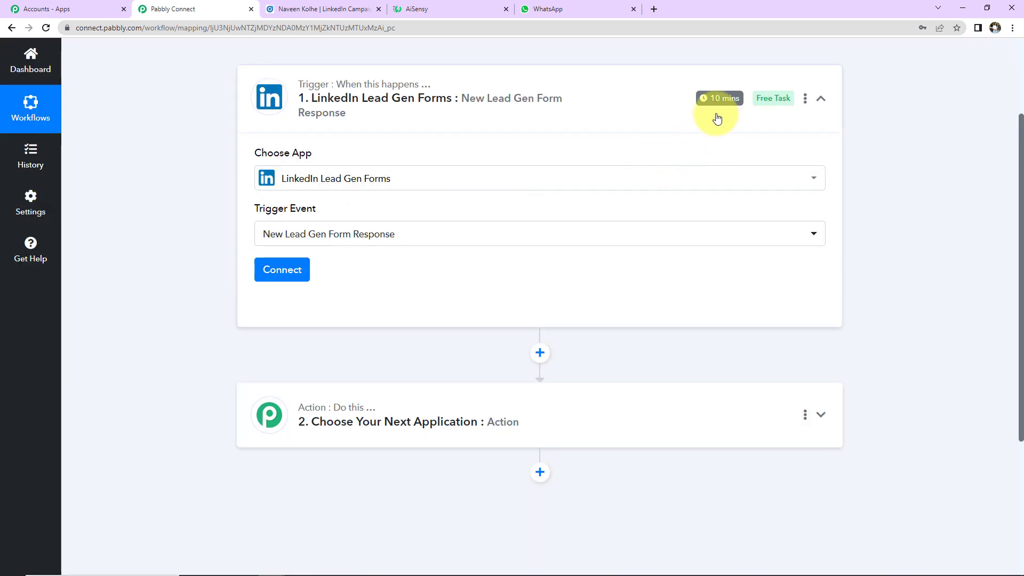
mouse_move(720, 104)
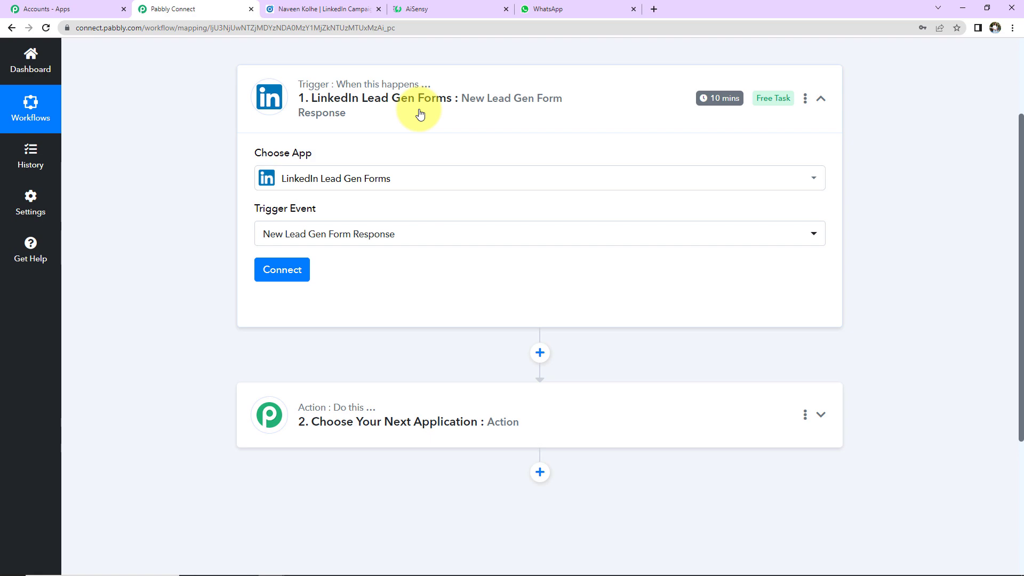
- Add a new LinkedIn Lead Gen Forms connection and sign in to LinkedIn to authorize it
click(288, 271)
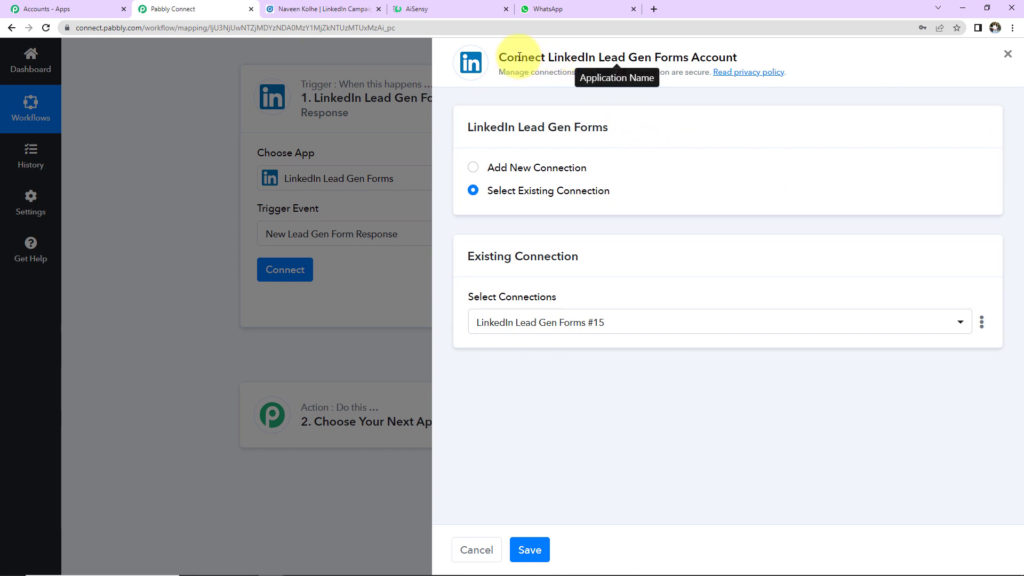
drag(499, 57, 737, 63)
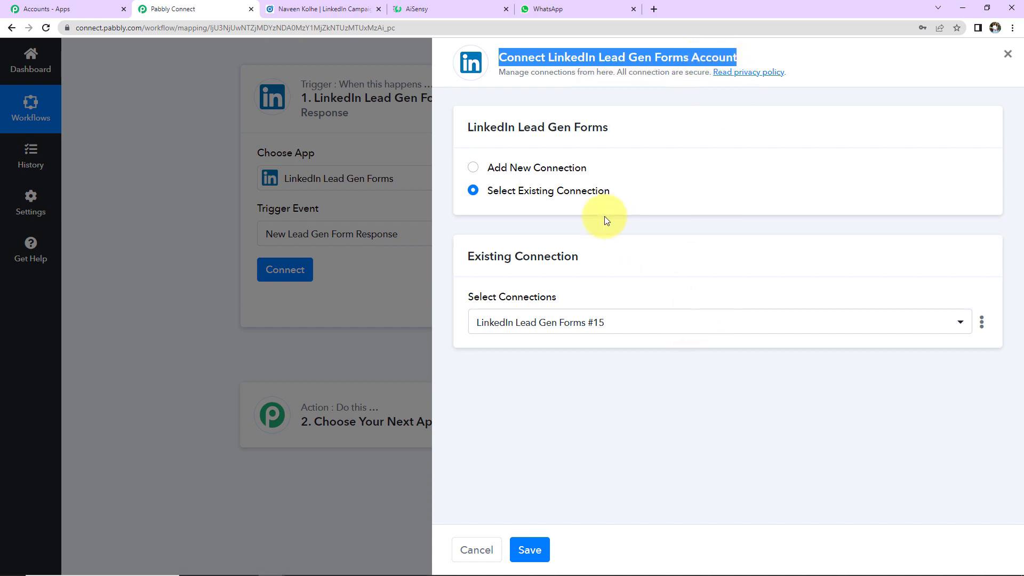
click(473, 167)
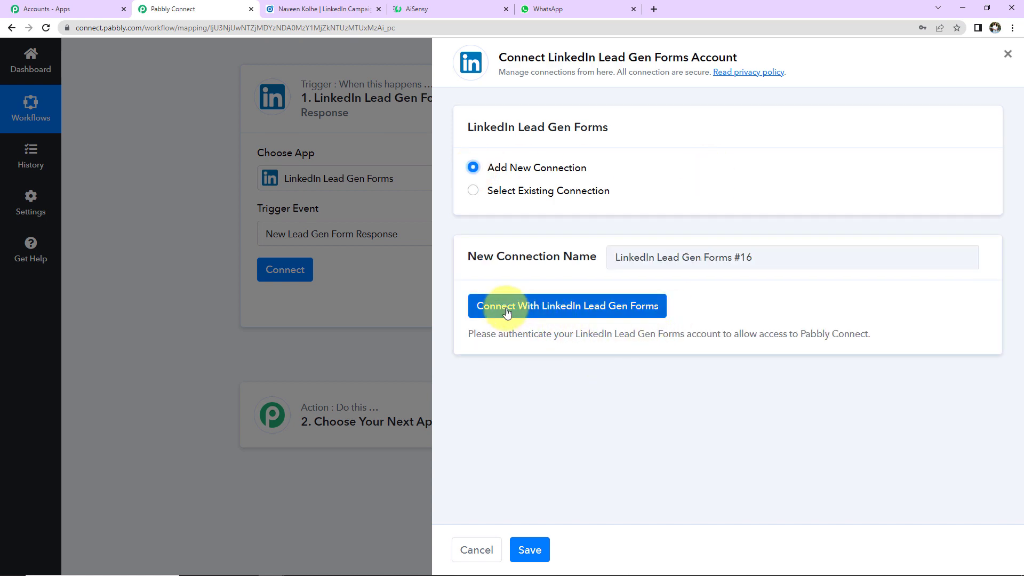
click(613, 306)
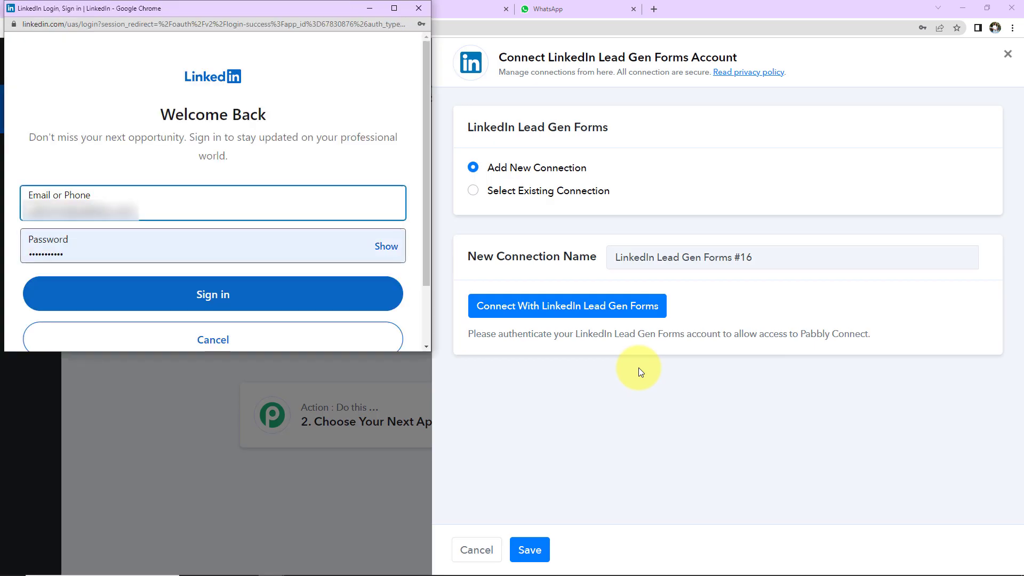
click(309, 295)
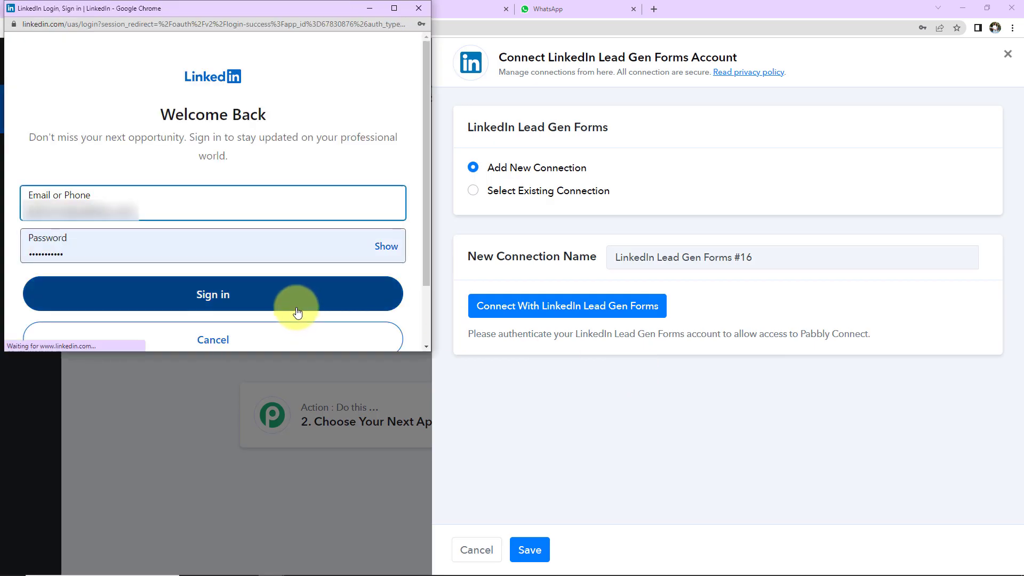
click(247, 299)
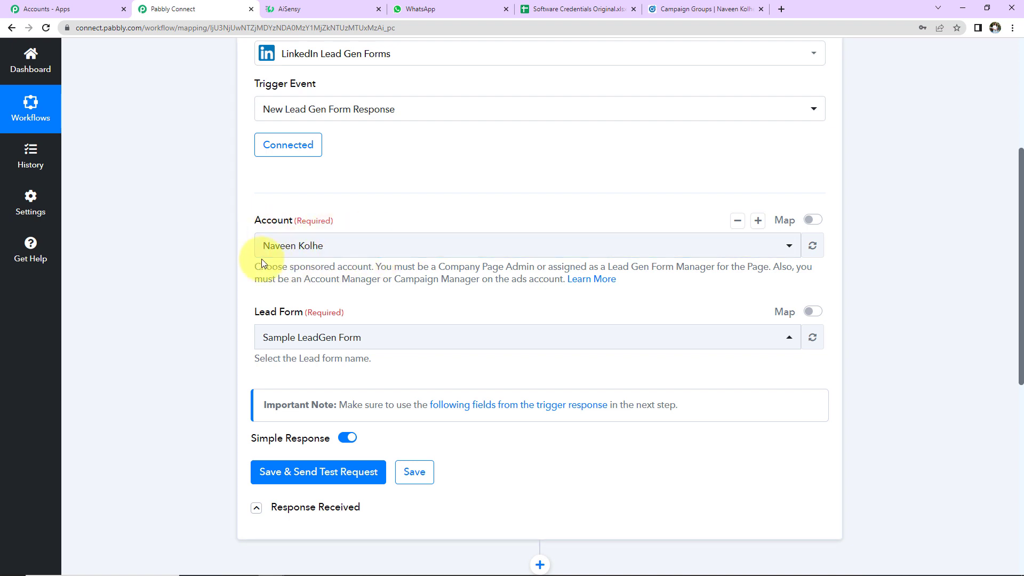
- Check the ad account on LinkedIn Campaign Manager's Campaign Groups page
click(673, 11)
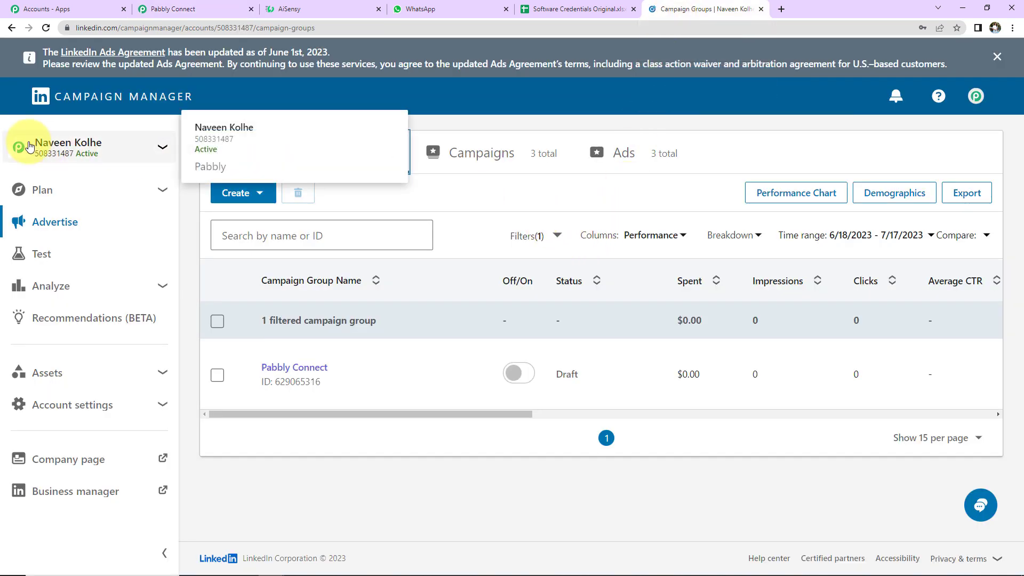
click(199, 9)
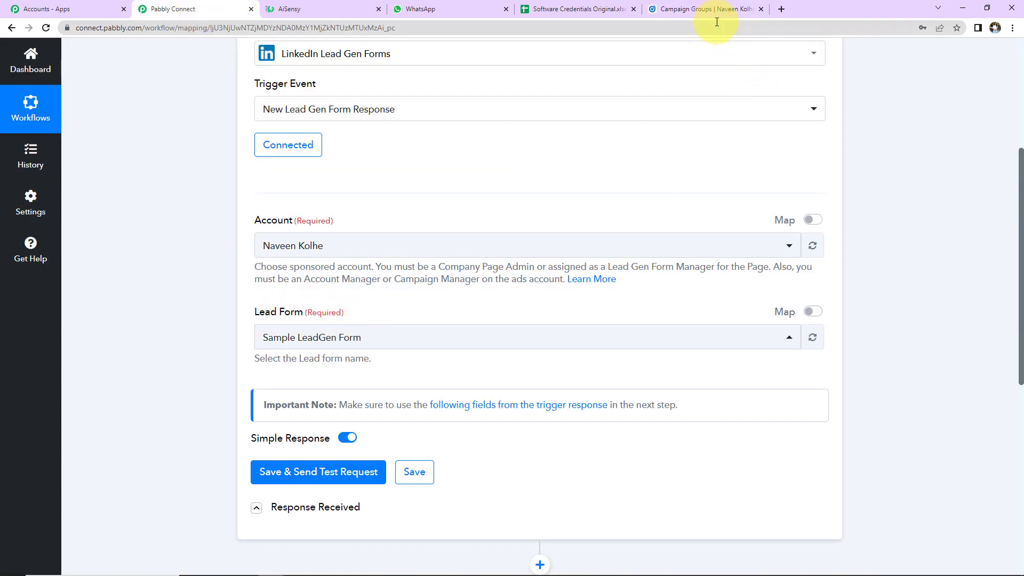
click(702, 9)
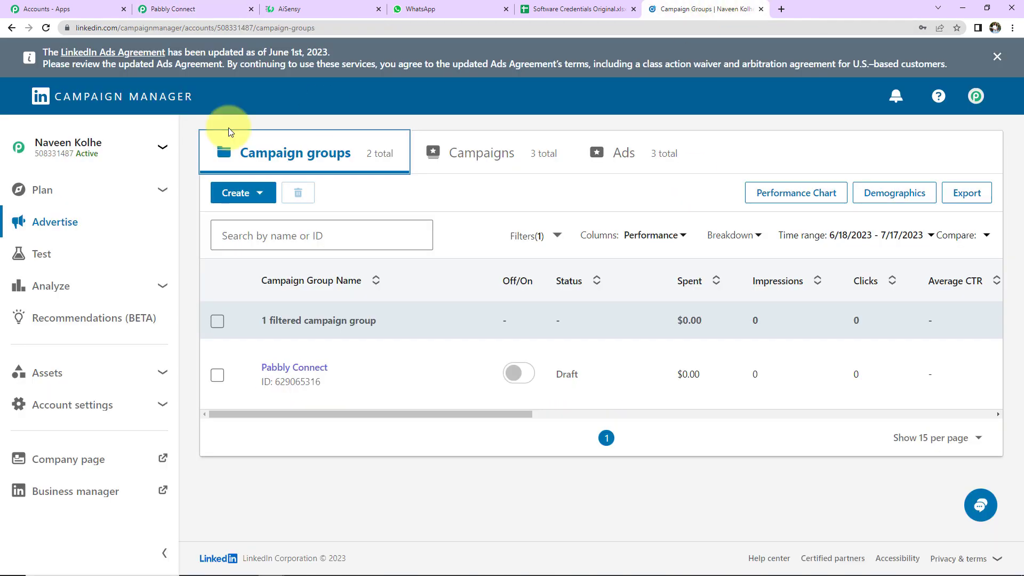
- Open the ad account's list of lead gen forms in Campaign Manager
click(158, 374)
scroll(135, 376, down, 1)
click(77, 351)
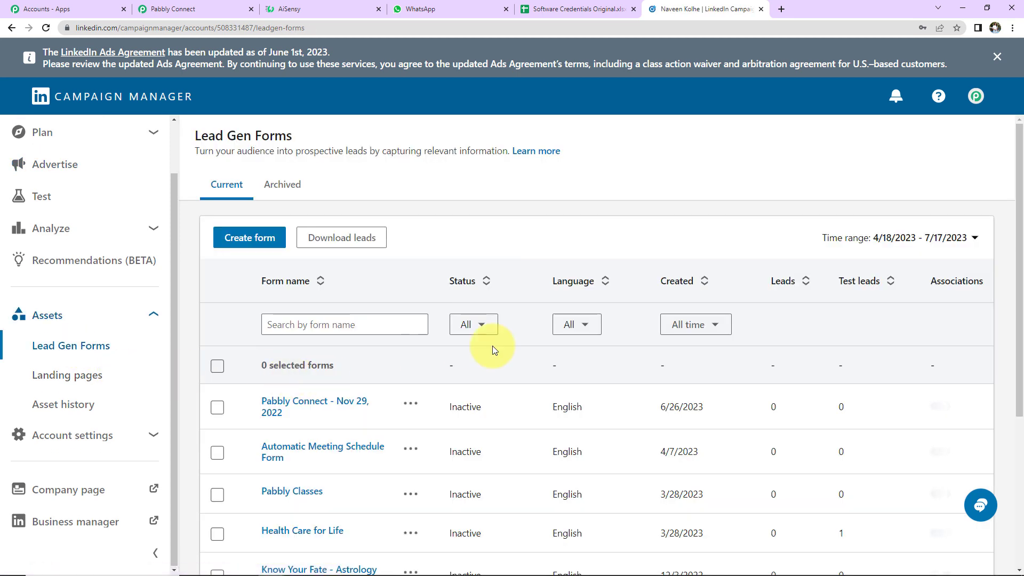
scroll(493, 347, down, 5)
scroll(492, 347, up, 5)
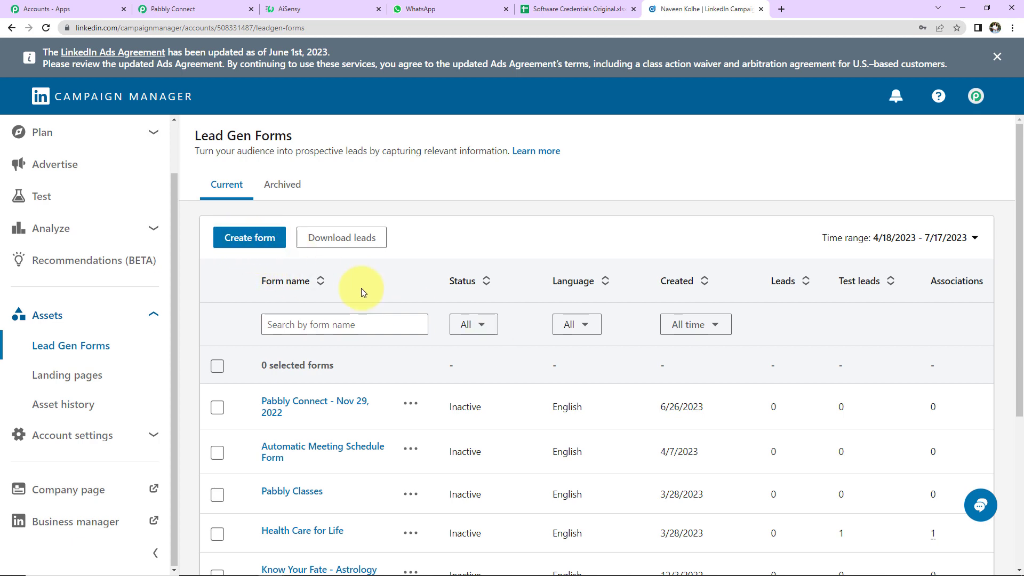
scroll(361, 288, down, 4)
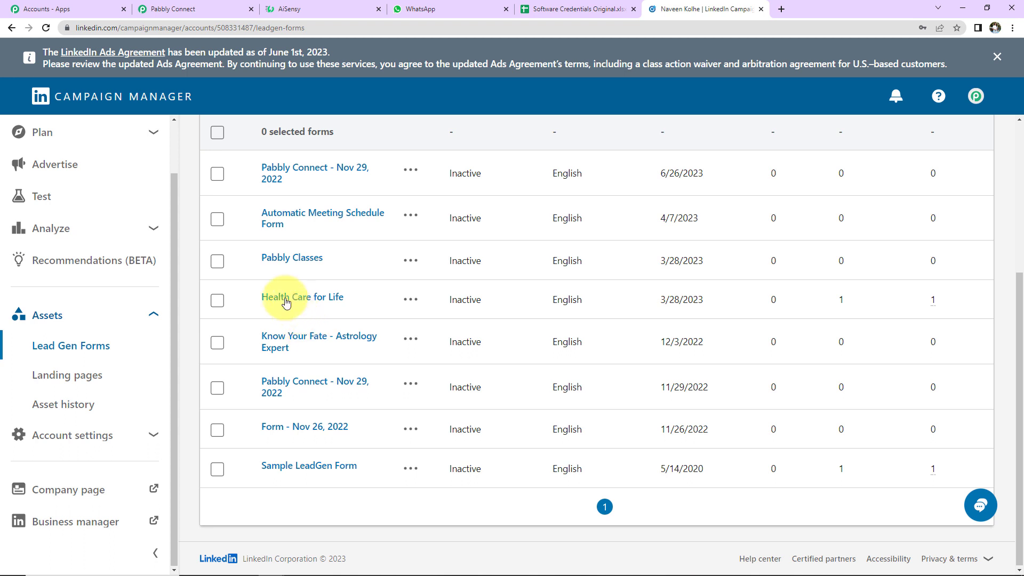
- Open the Health Care for Life form and scroll through its offer and privacy policy details
click(314, 302)
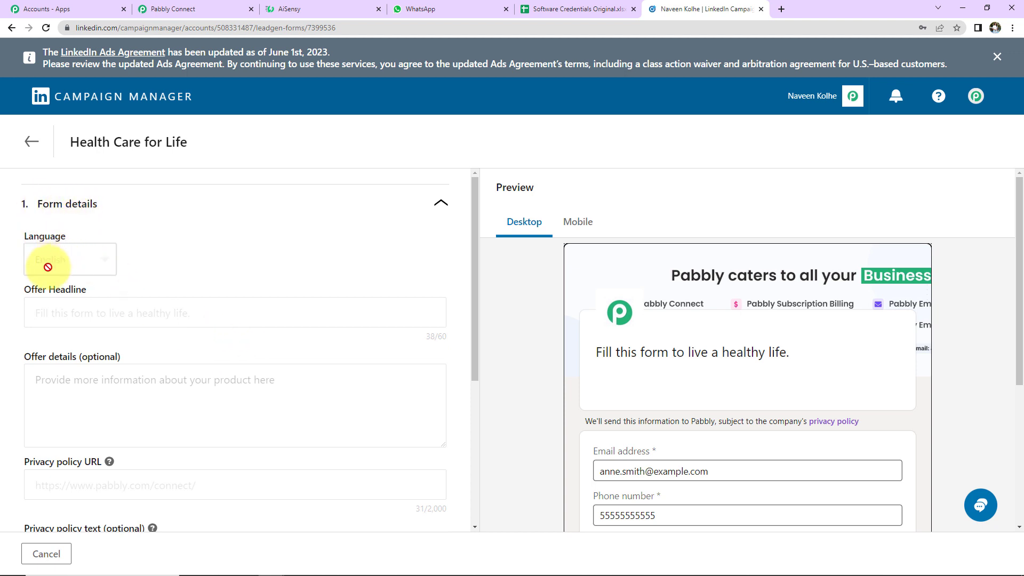
scroll(216, 257, down, 3)
scroll(213, 253, up, 3)
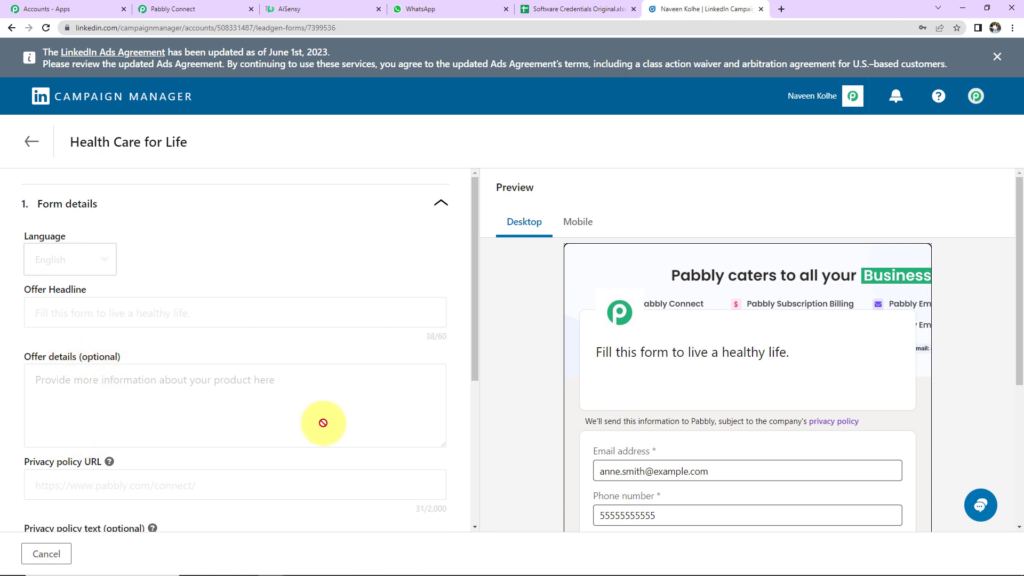
scroll(299, 398, down, 2)
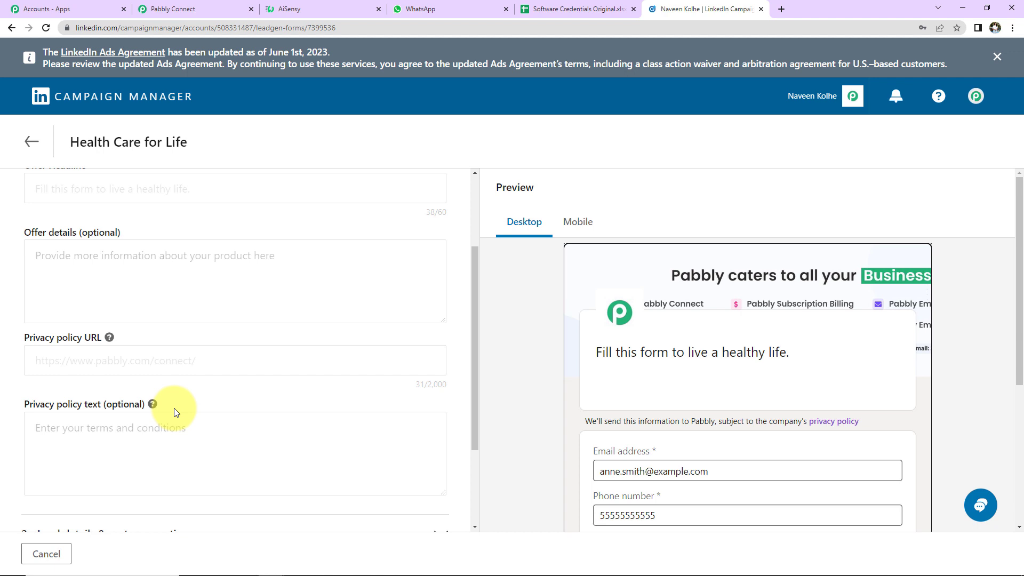
scroll(257, 405, down, 3)
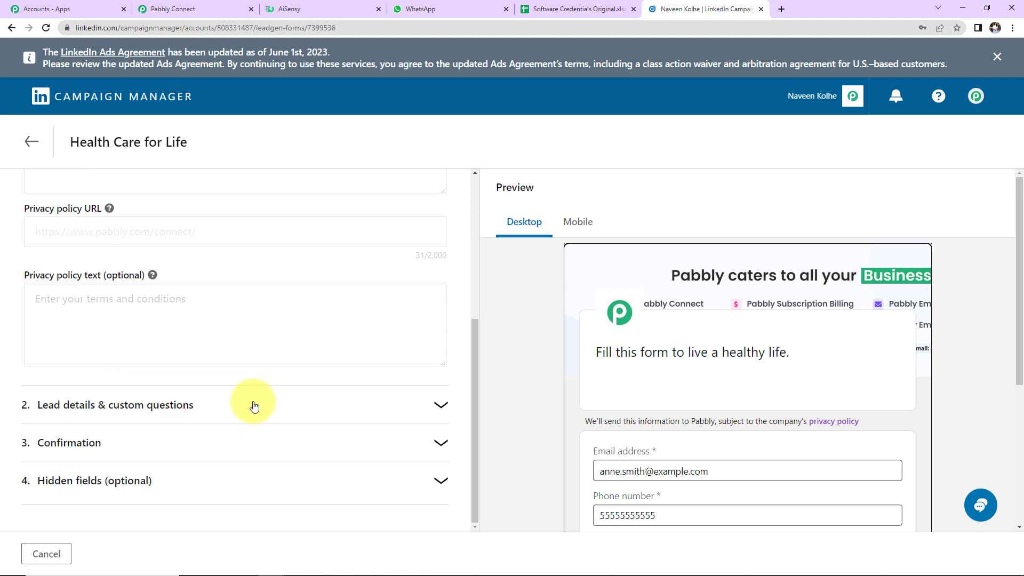
- Review the form's Lead details, Confirmation and Hidden fields sections, then return to the forms list
click(152, 407)
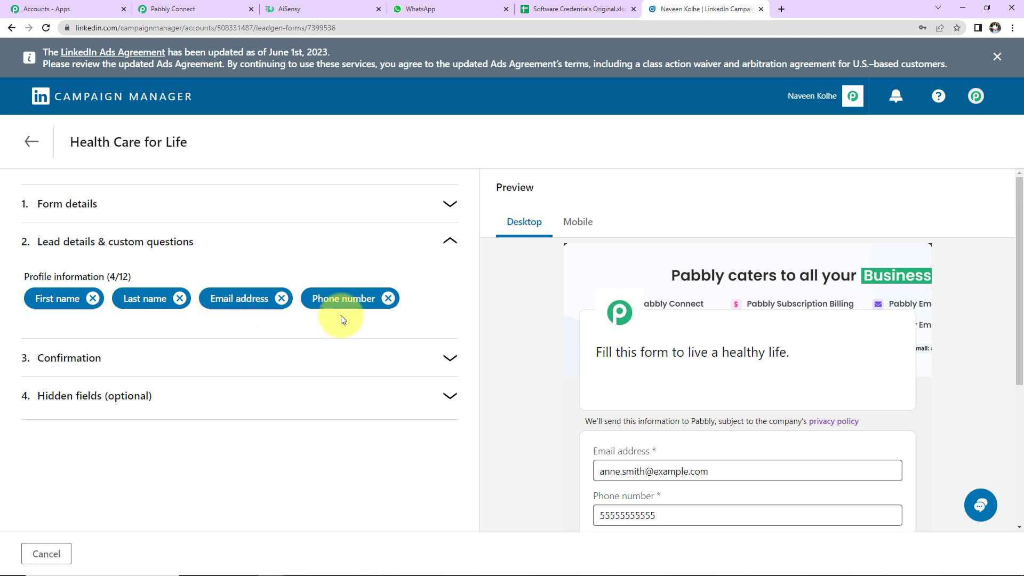
click(450, 357)
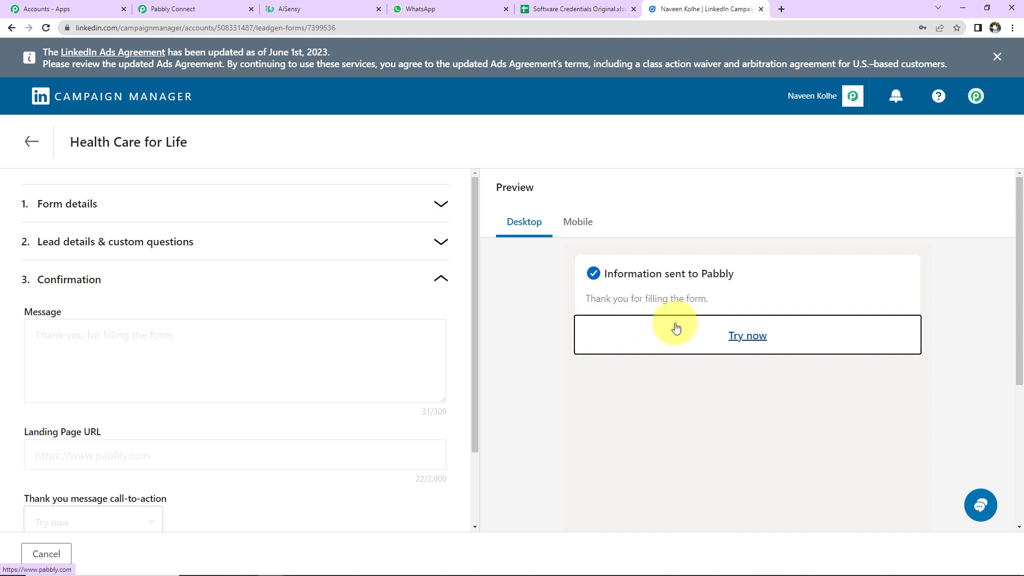
scroll(28, 338, down, 2)
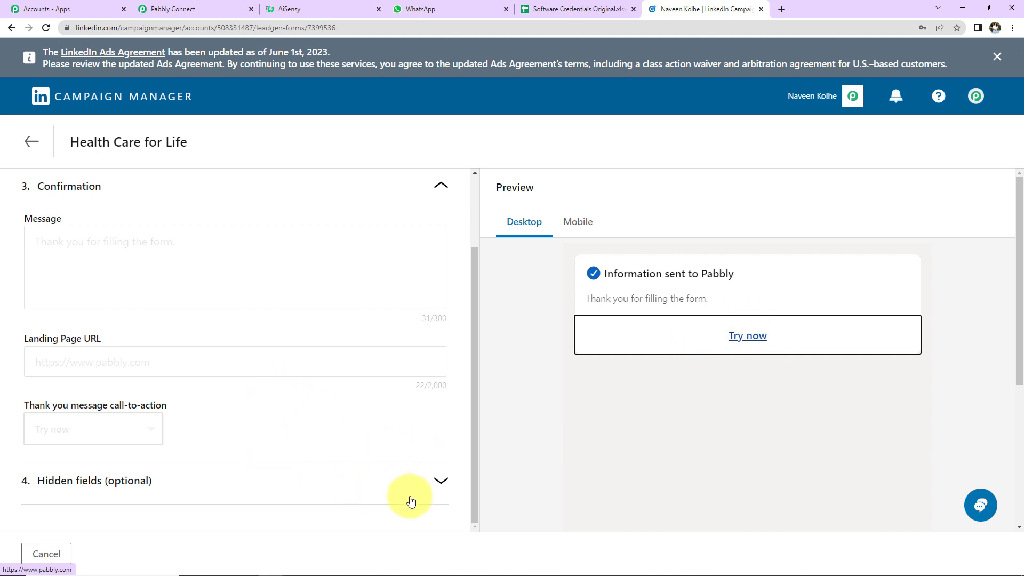
click(438, 481)
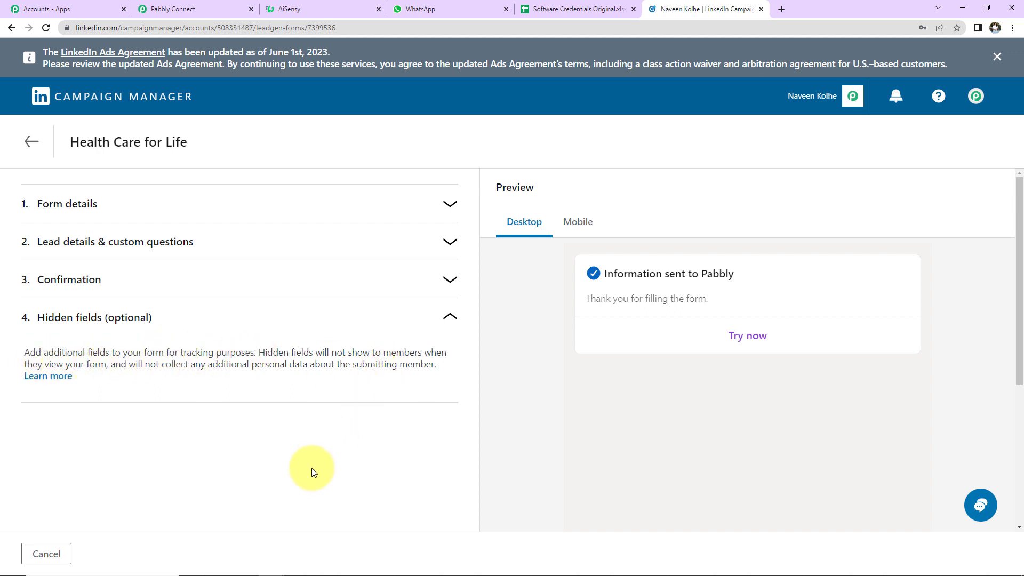
click(29, 141)
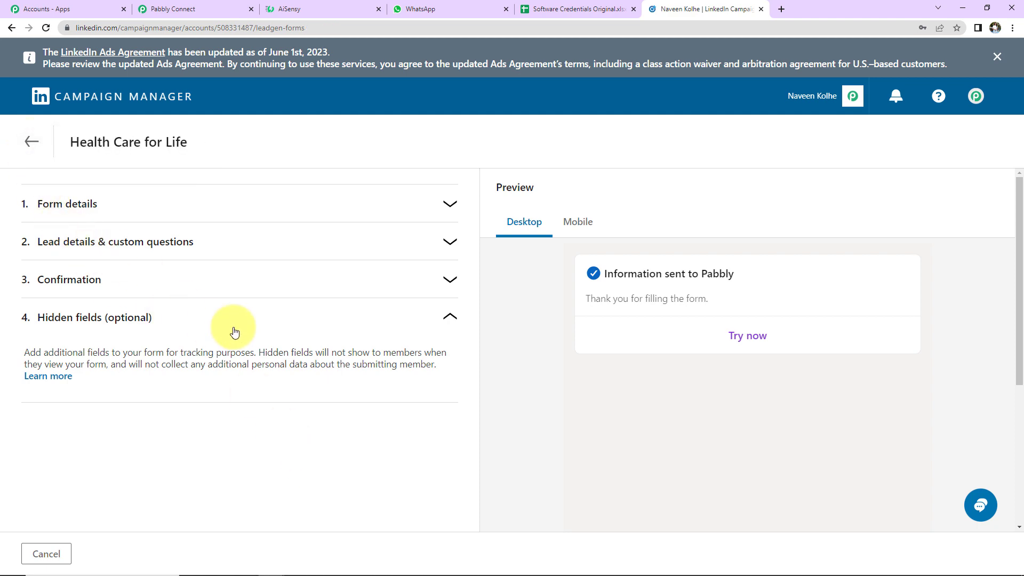
scroll(355, 397, down, 2)
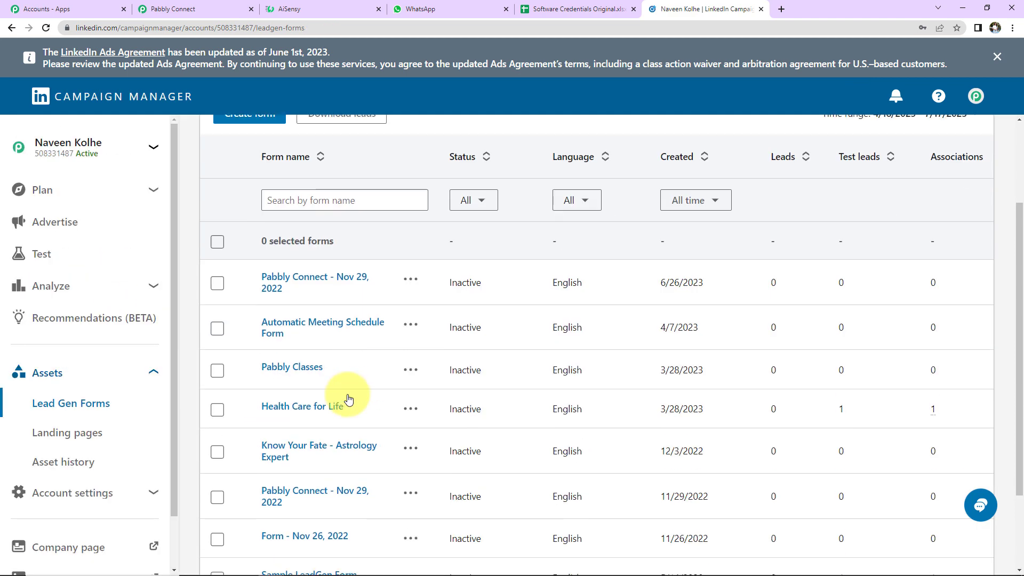
- Select Health Care for Life as the Lead Form in the Pabbly Connect trigger
click(176, 9)
click(368, 346)
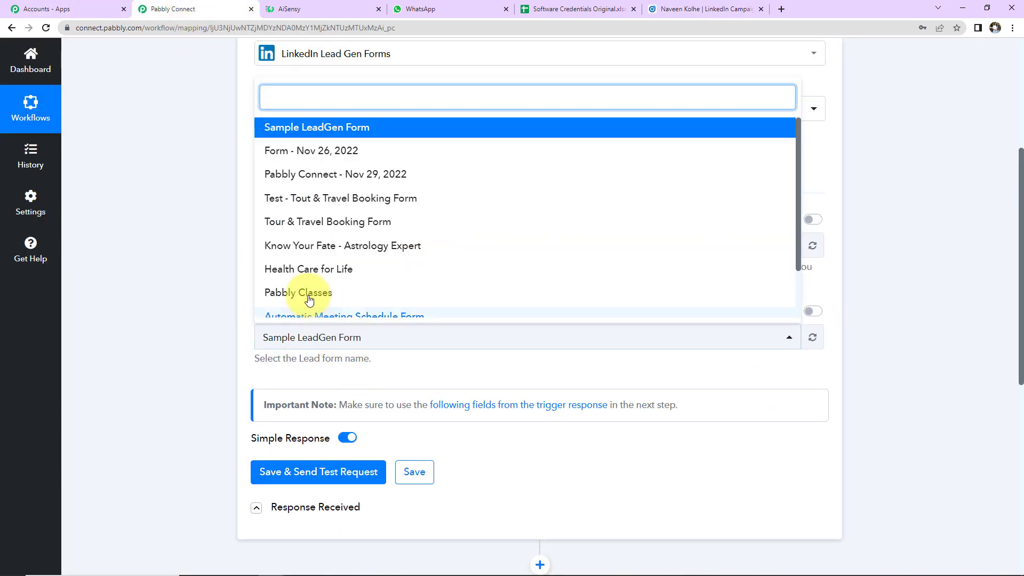
click(303, 271)
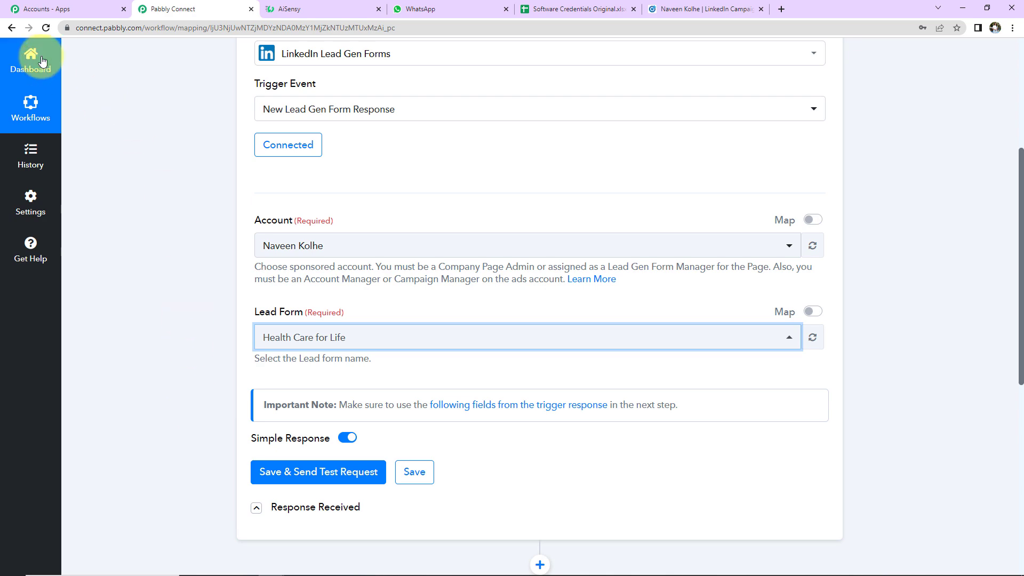
- Open the Pabbly Connect campaign group's 'Lead generation - Apr 5, 2023' campaign to list its ads
click(725, 10)
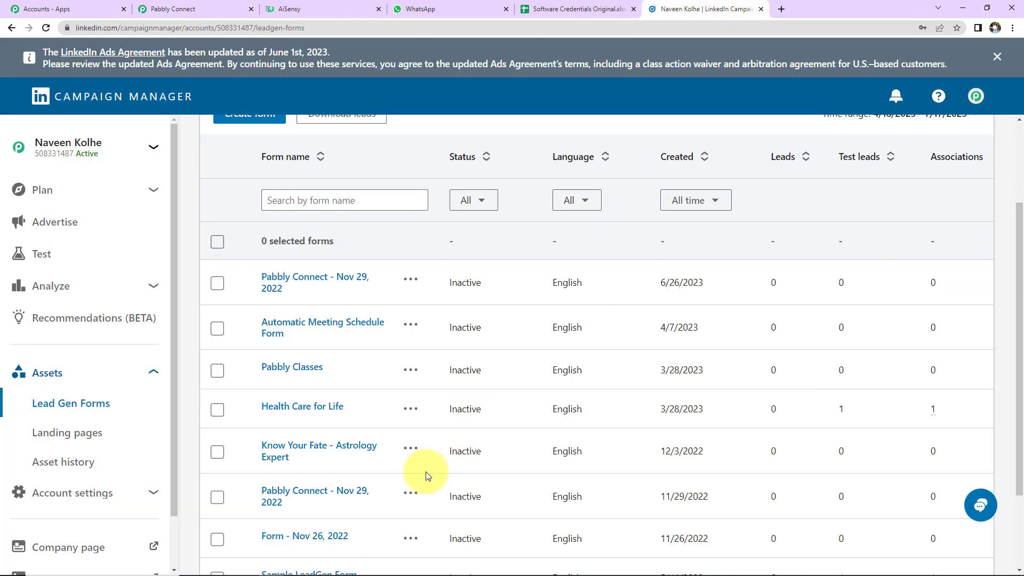
click(46, 222)
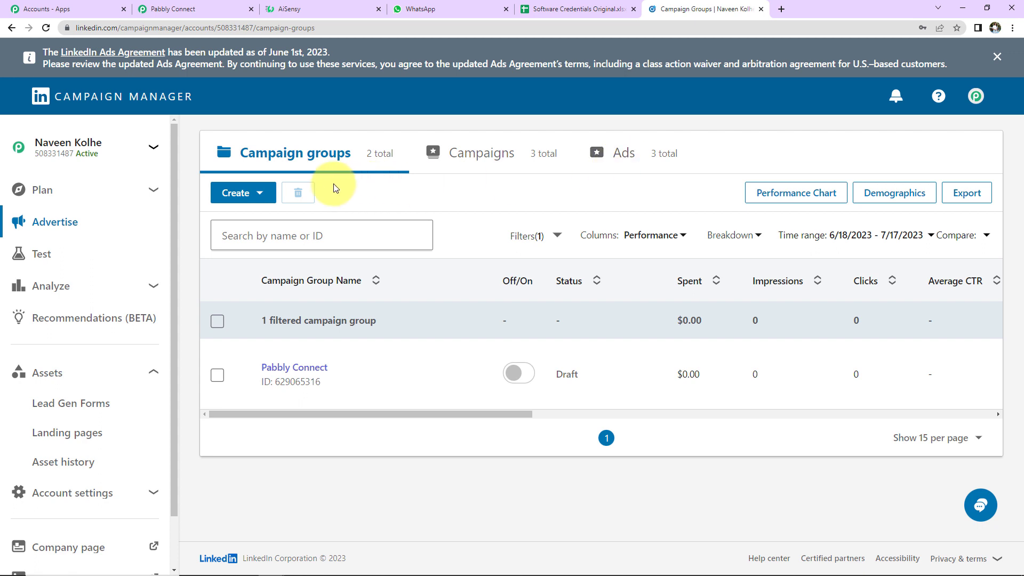
mouse_move(292, 402)
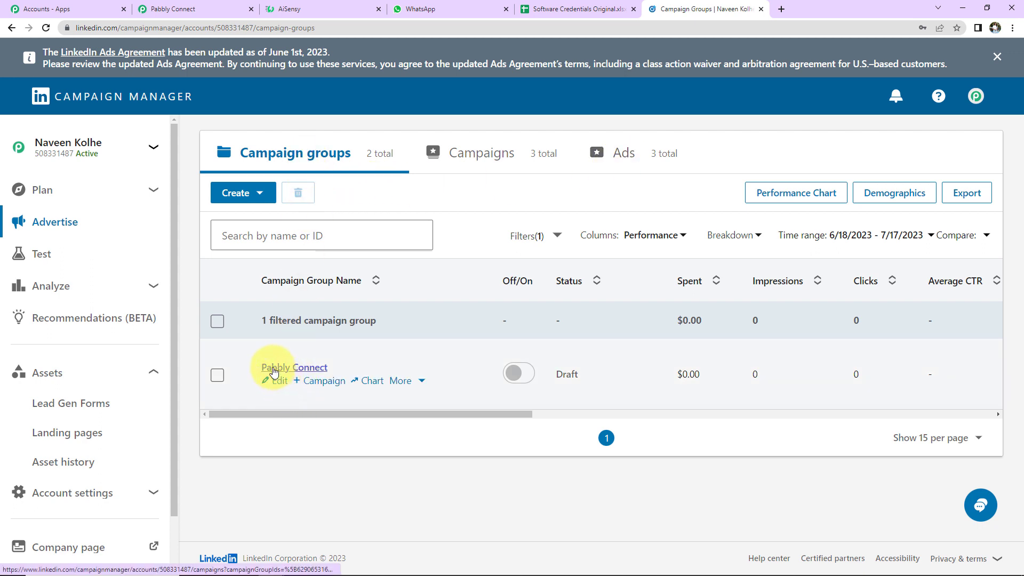
click(258, 193)
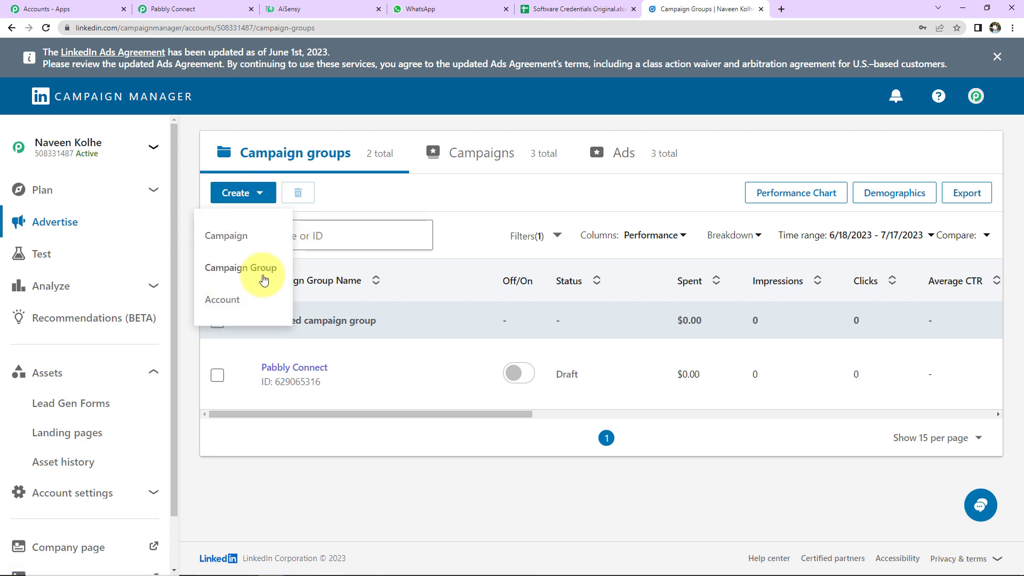
click(277, 369)
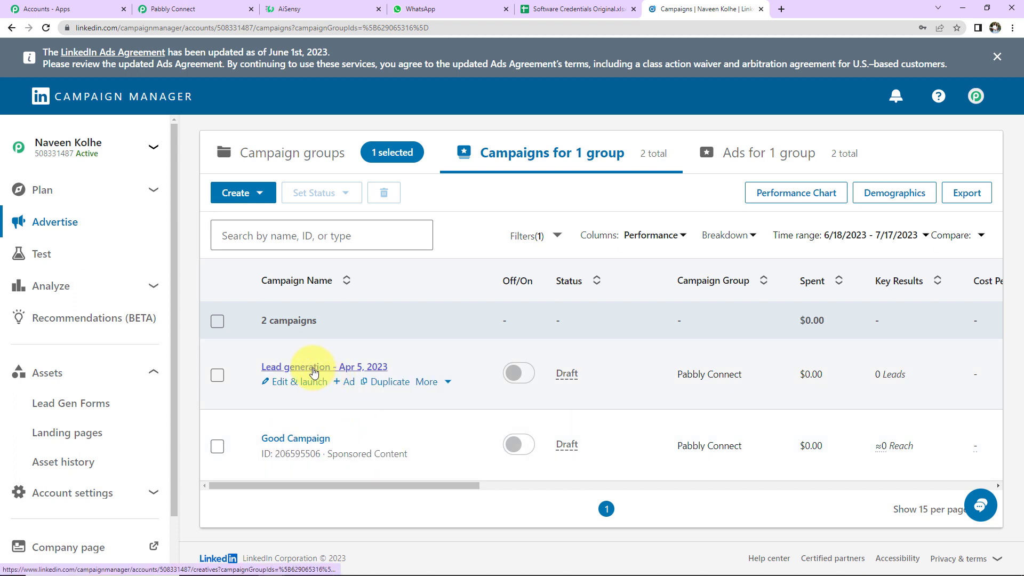
click(313, 368)
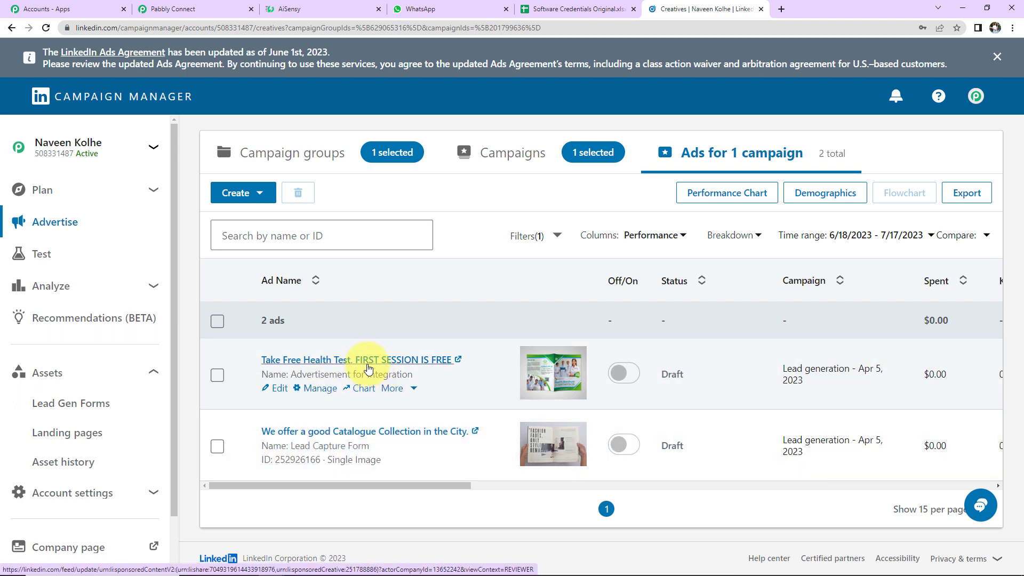
- Open the Take Free Health Test ad's post and its Register lead form
click(367, 362)
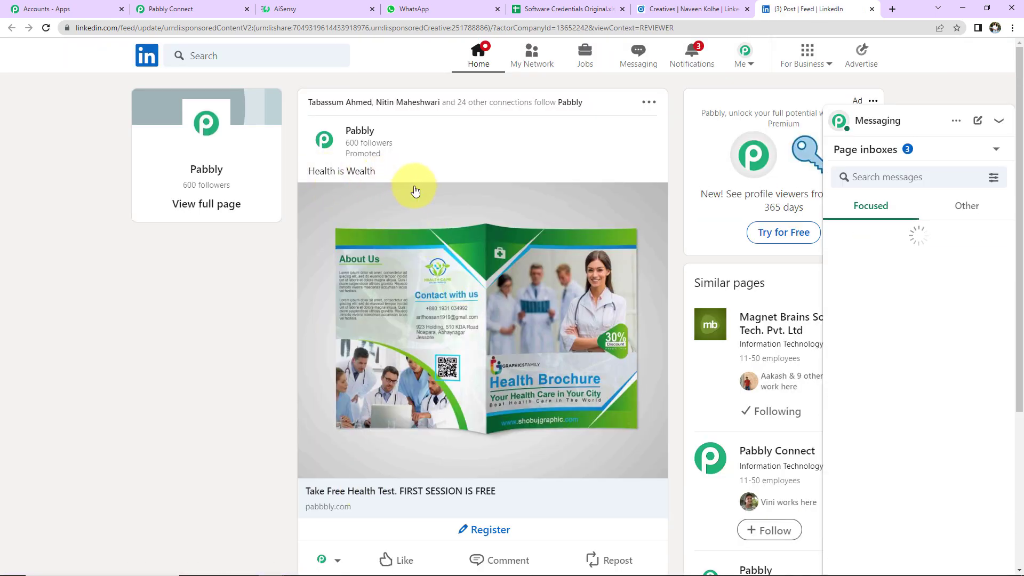
scroll(426, 303, down, 2)
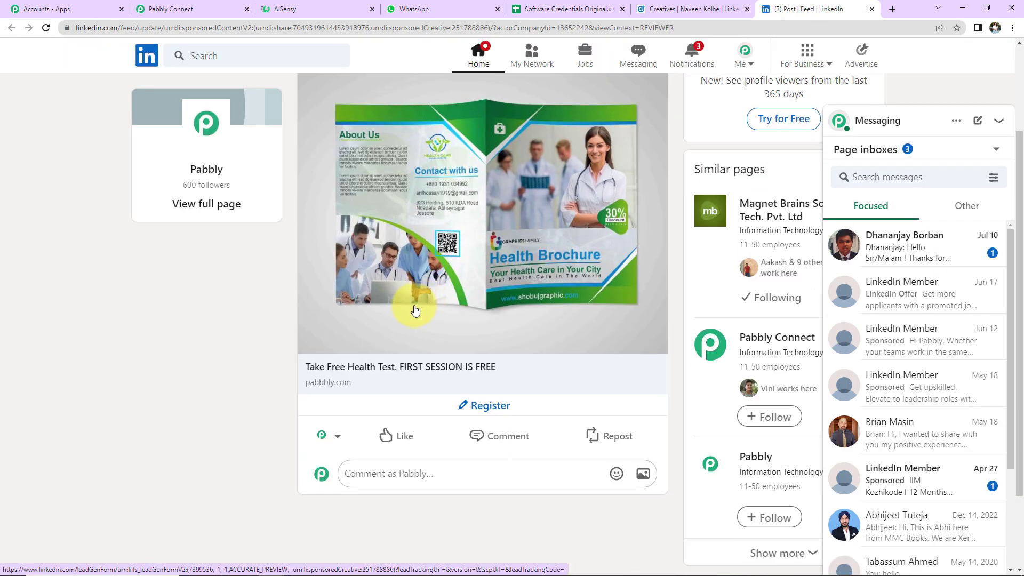
click(483, 407)
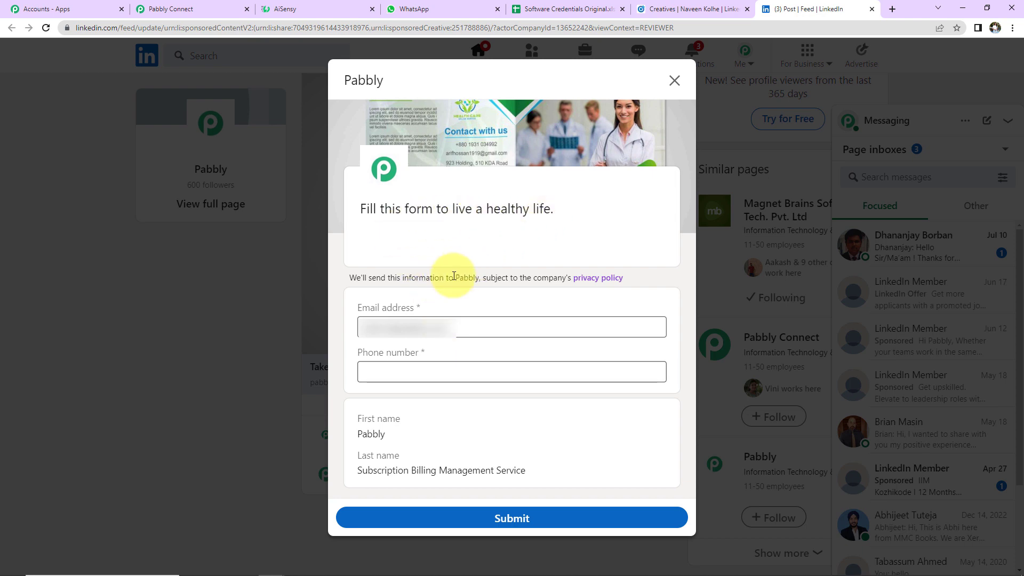
- Replace the prefilled email with a new test address, enter a phone number, and submit
triple_click(472, 323)
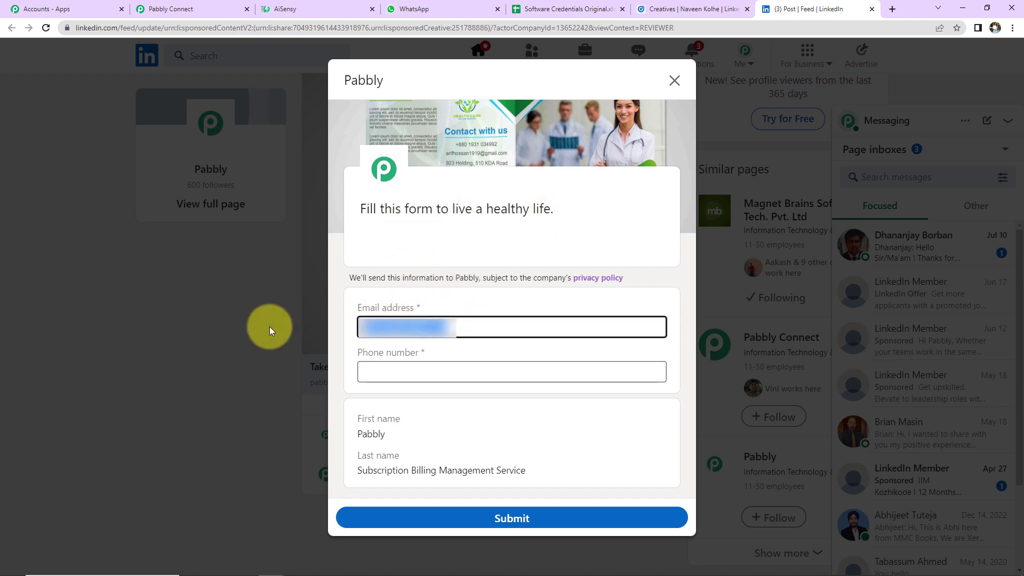
key(BackSpace)
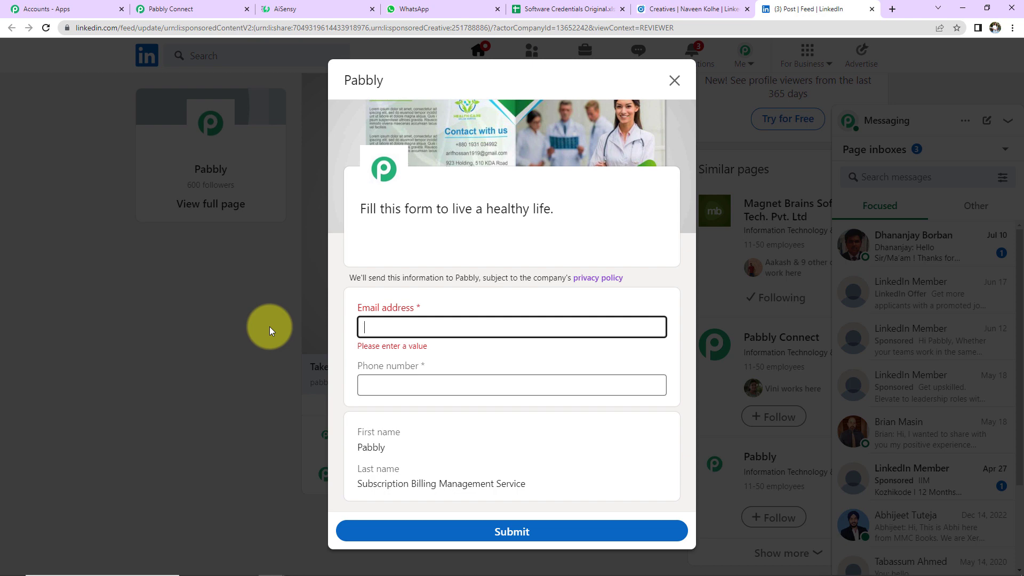
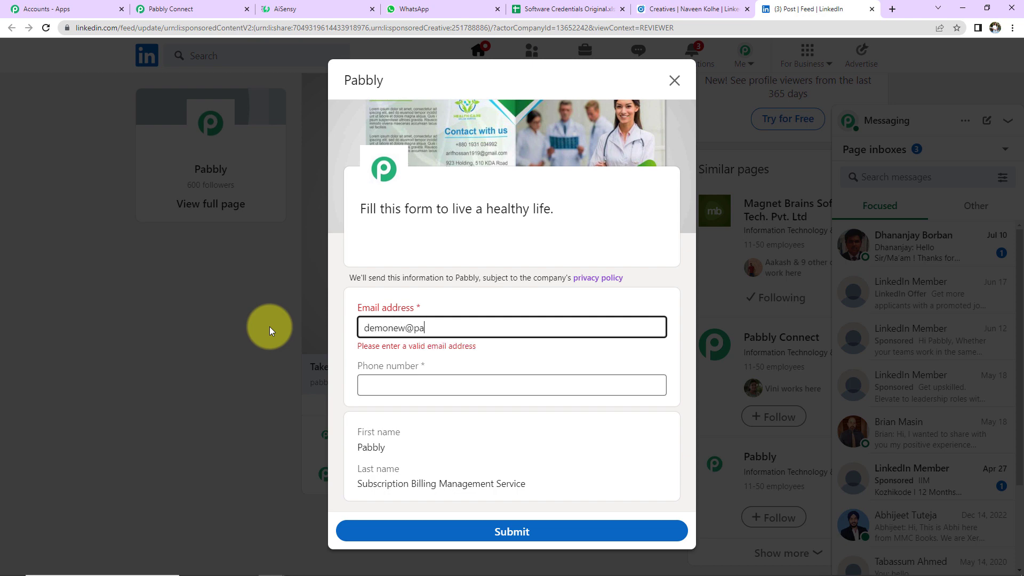
click(372, 373)
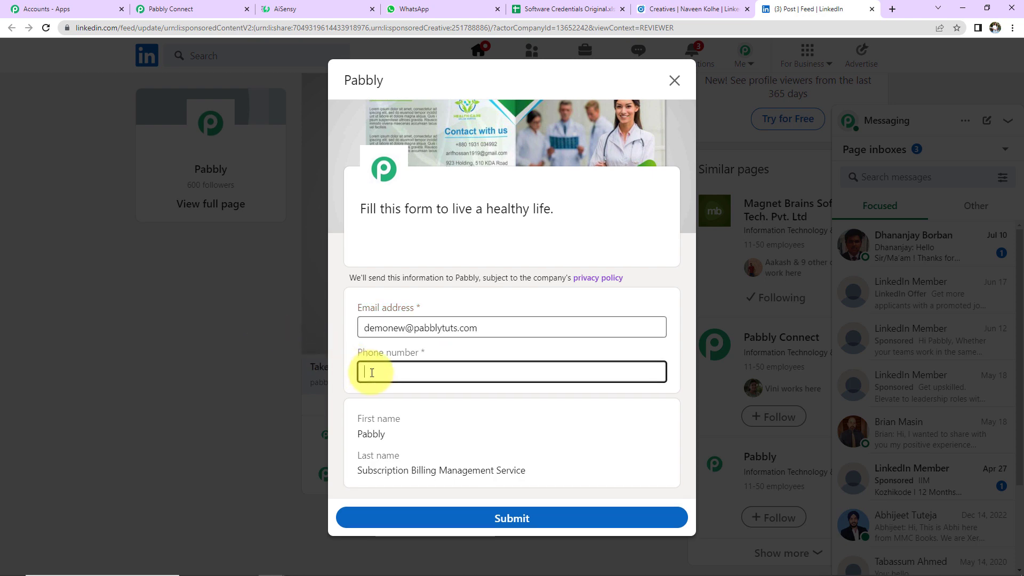
text(+91)
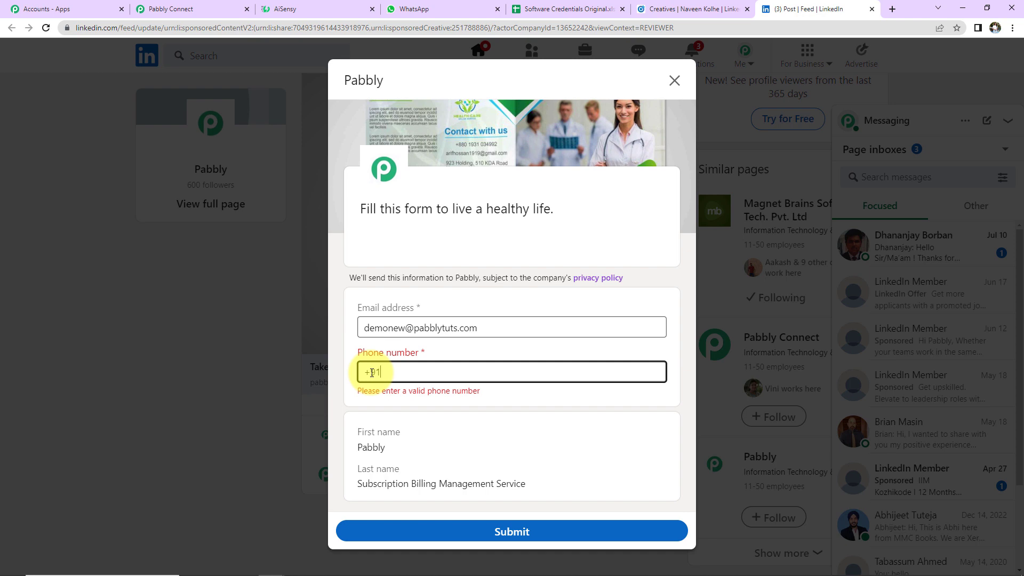
text(91111111111)
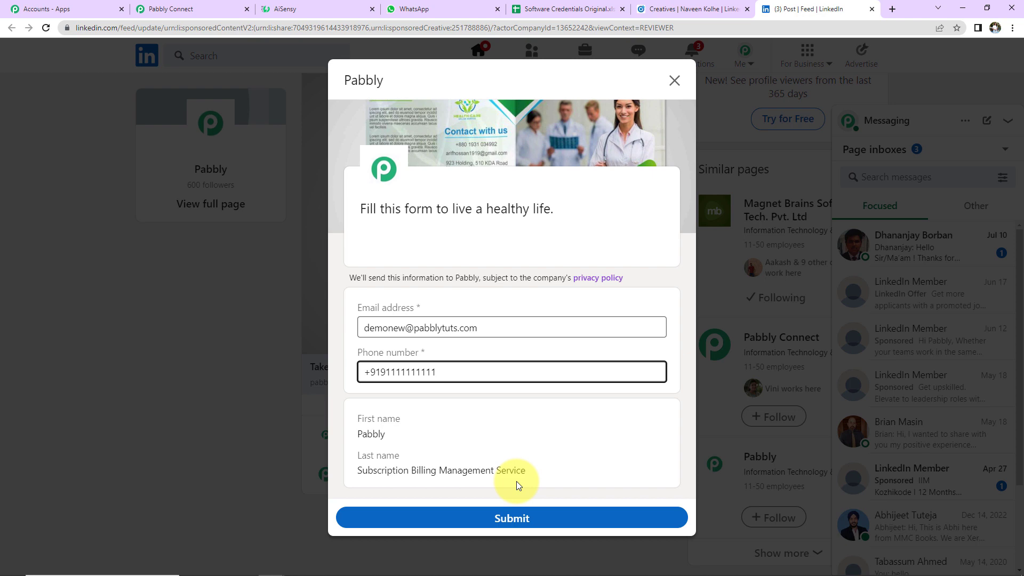
click(530, 525)
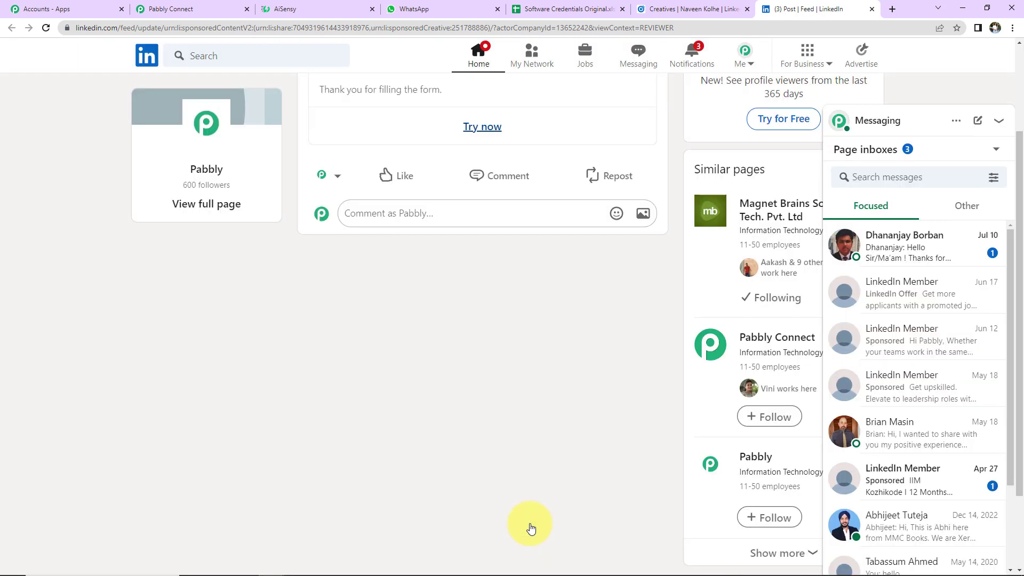
scroll(528, 521, up, 3)
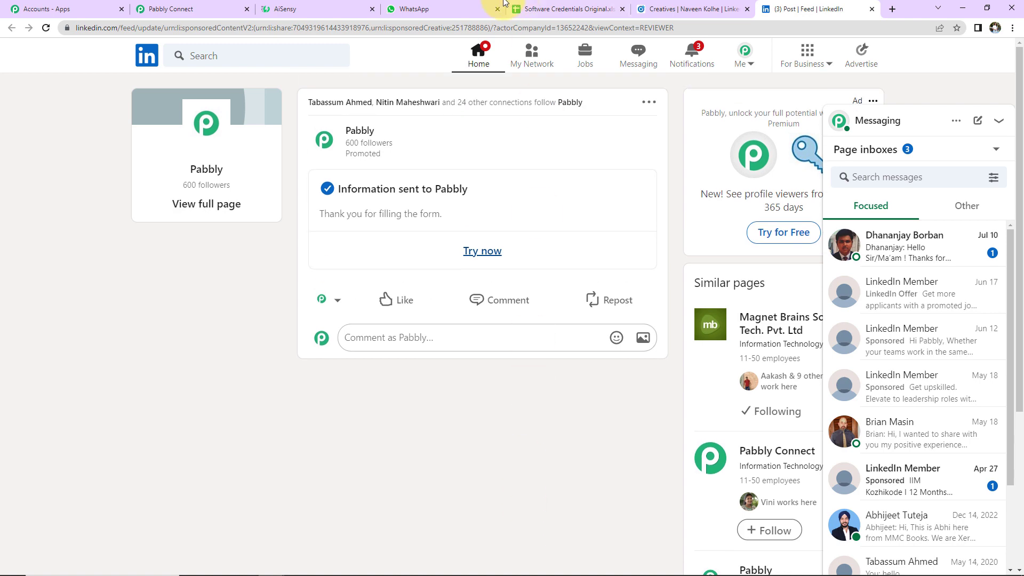
- Send a test request in the LinkedIn trigger to fetch the new lead
click(184, 9)
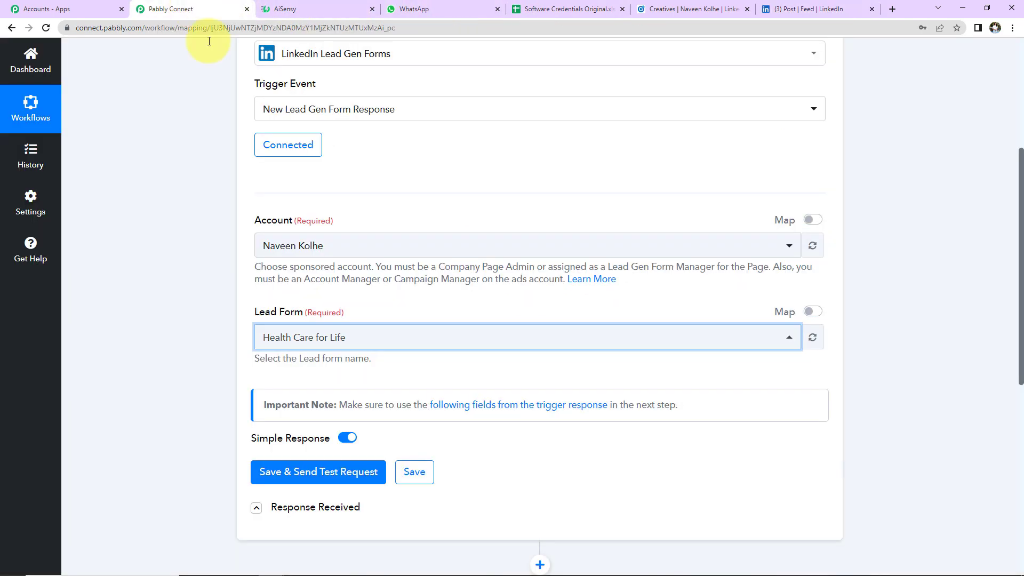
scroll(373, 346, down, 3)
click(301, 347)
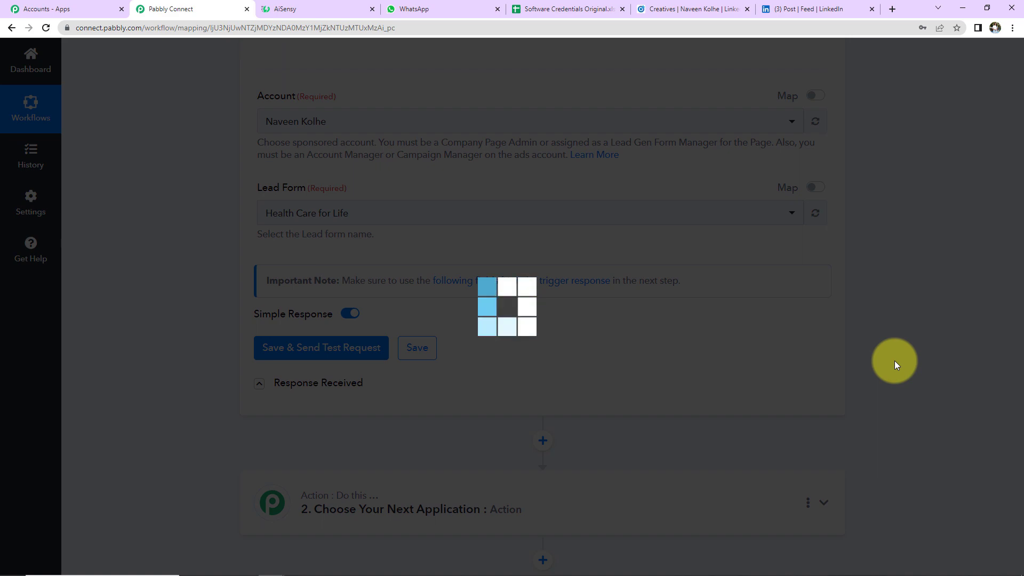
scroll(904, 408, down, 5)
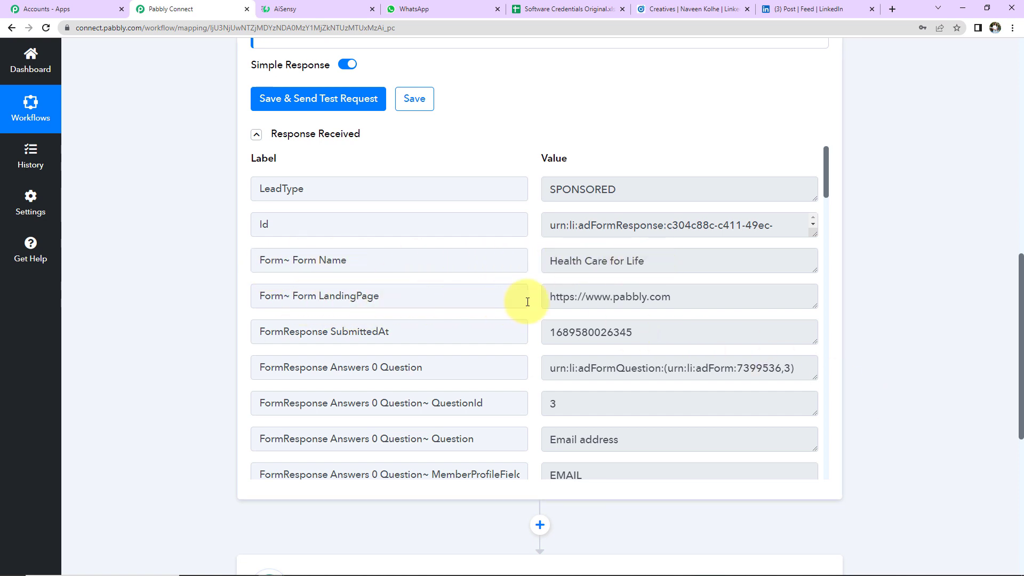
- Verify the captured email, phone number, first name and company values in the response
drag(827, 178, 319, 201)
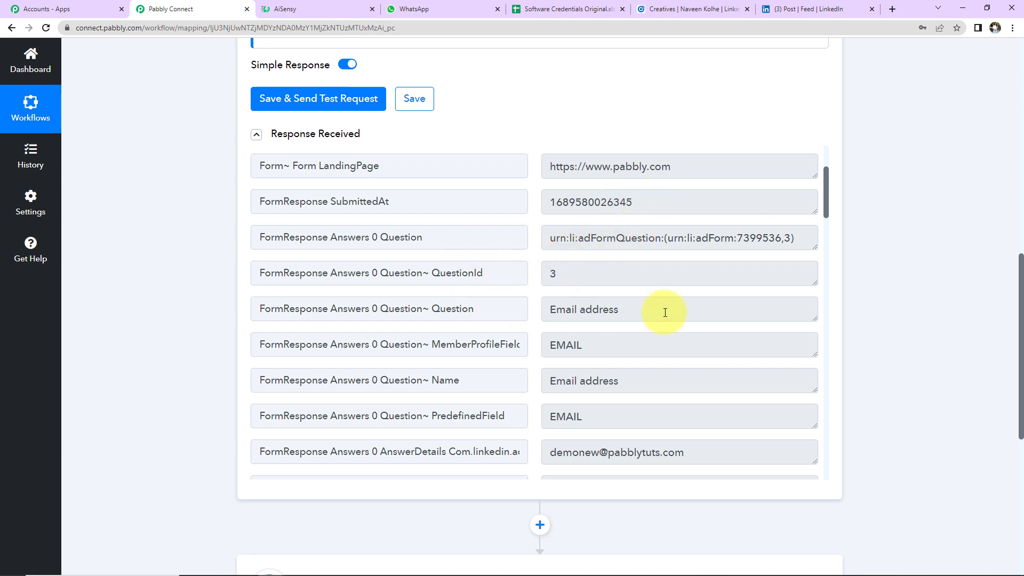
scroll(665, 312, down, 2)
scroll(583, 267, down, 3)
click(550, 198)
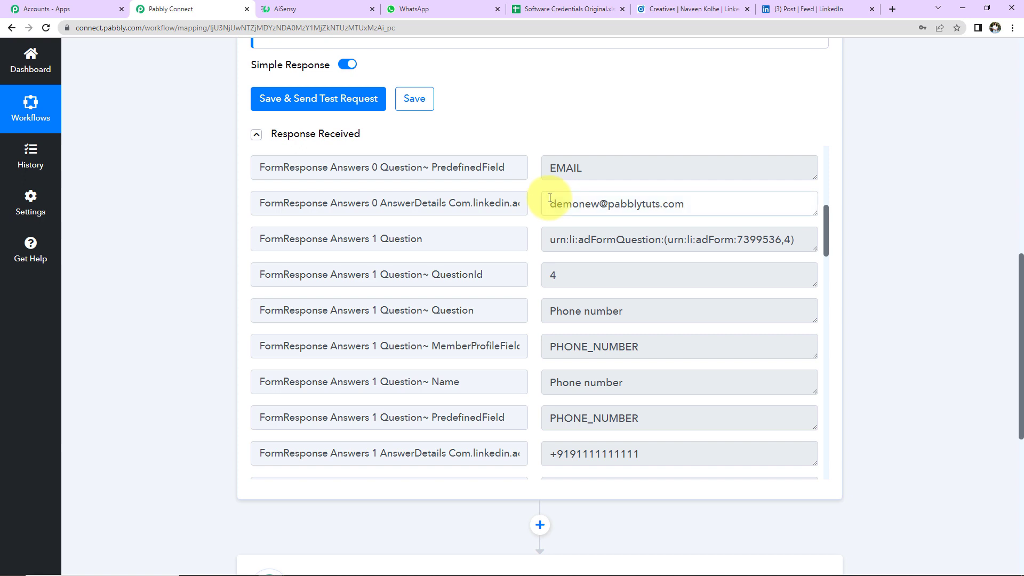
drag(550, 197, 748, 201)
scroll(571, 358, down, 2)
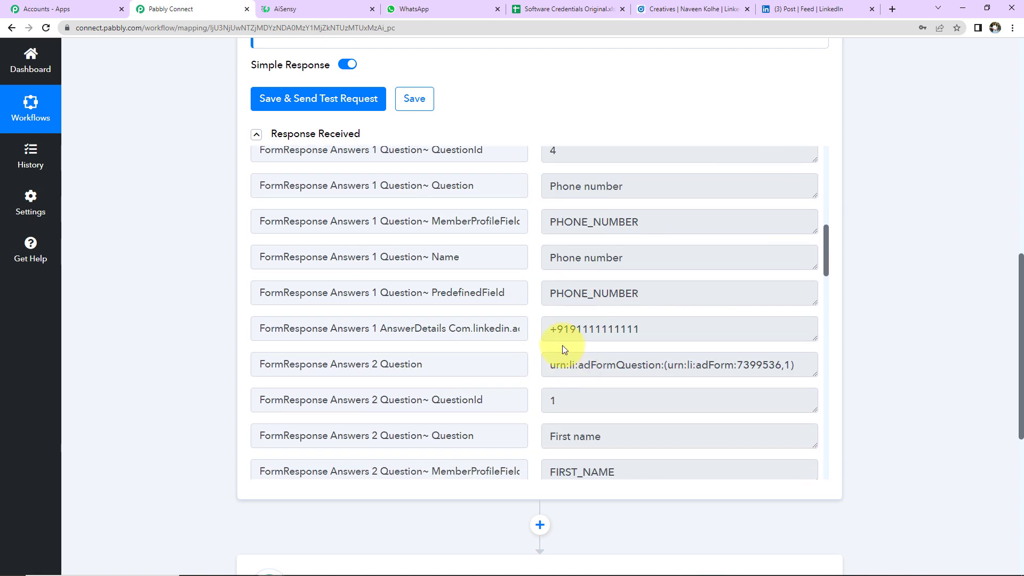
drag(546, 329, 744, 338)
scroll(744, 339, down, 4)
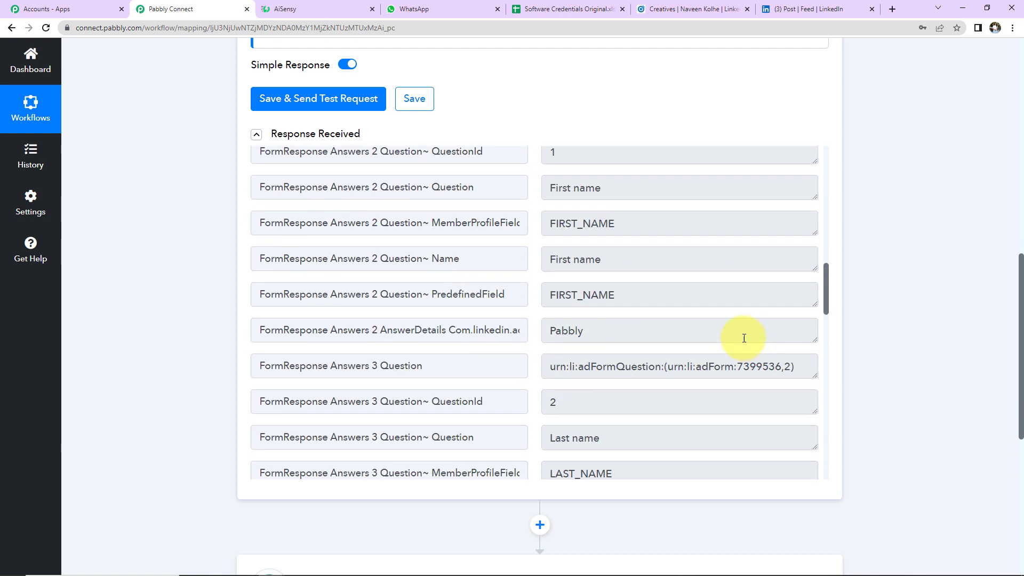
drag(547, 331, 636, 329)
scroll(635, 330, down, 2)
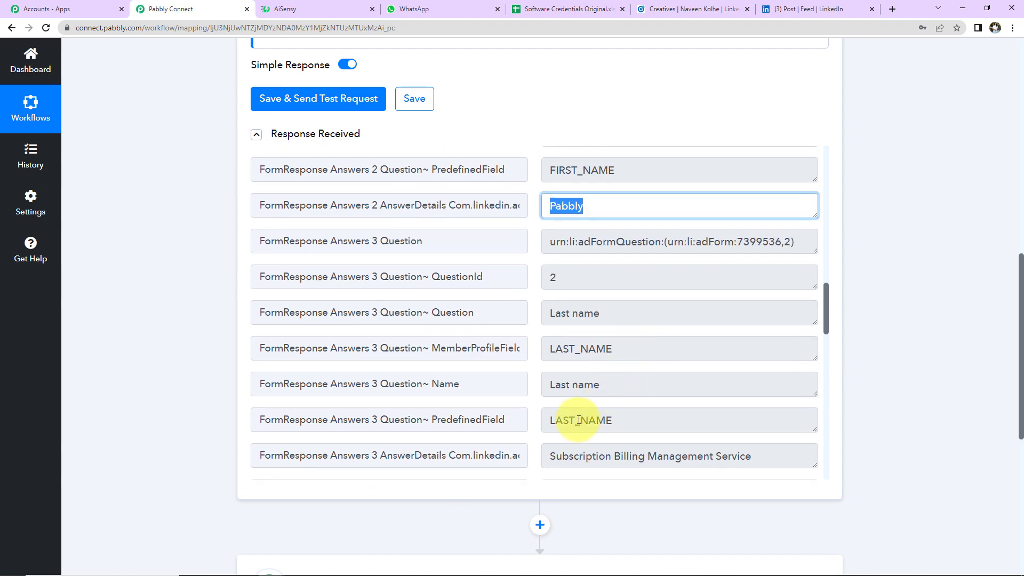
scroll(579, 420, down, 2)
drag(550, 331, 732, 332)
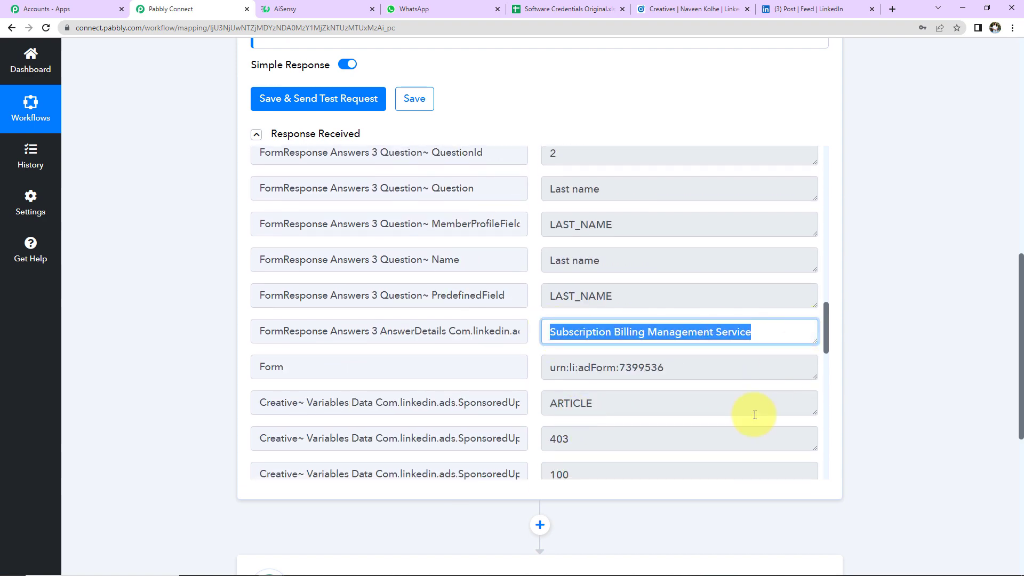
scroll(755, 415, down, 4)
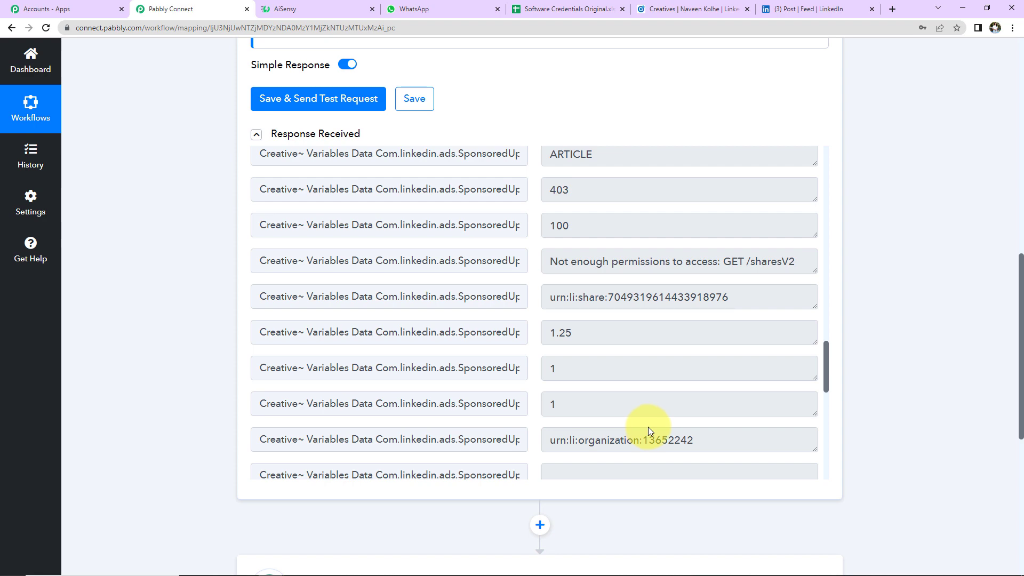
scroll(828, 430, down, 5)
scroll(882, 395, down, 5)
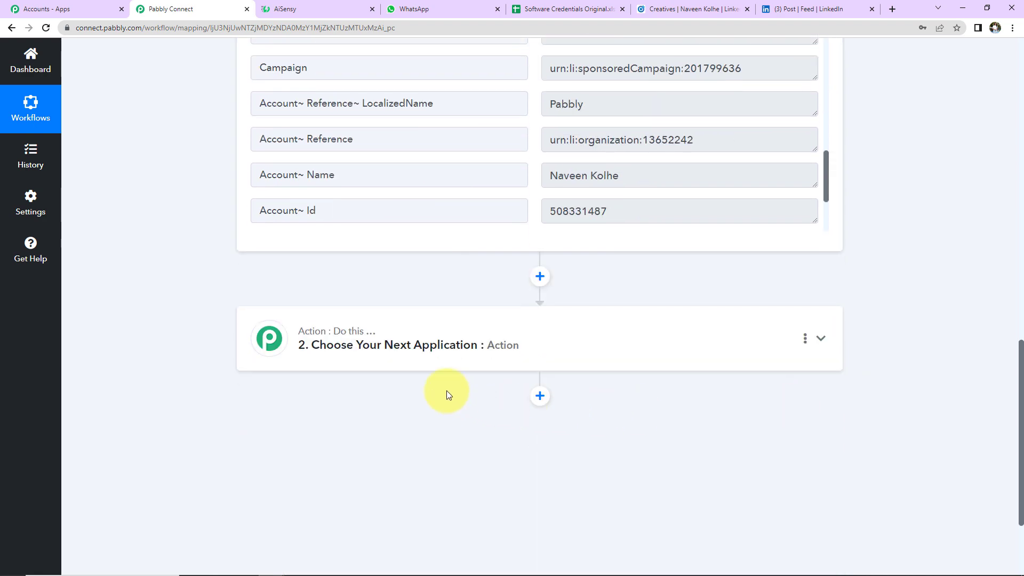
- Set the action step to WhatsApp by AiSensy with the Send Template Message event
click(389, 348)
click(391, 416)
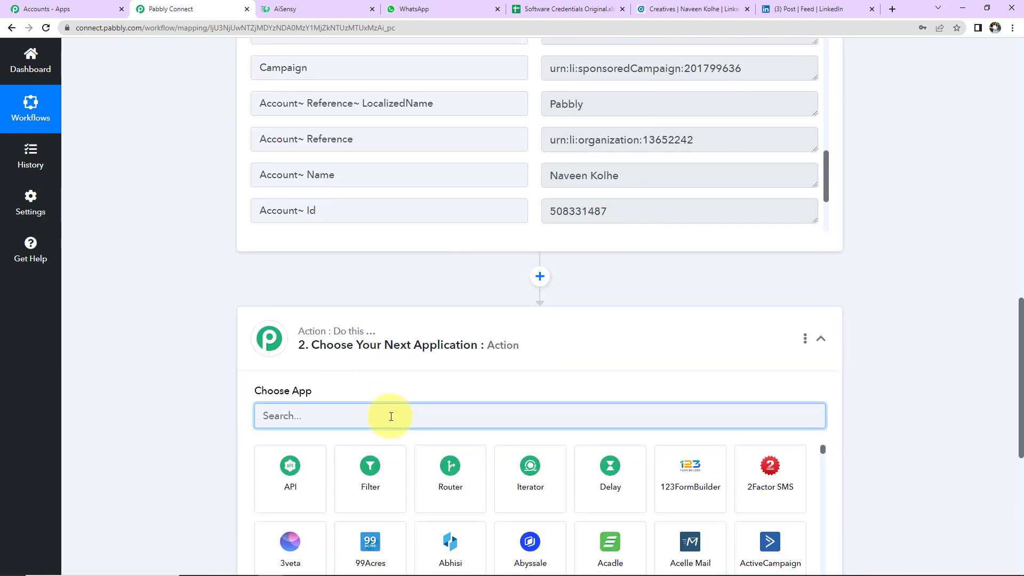
text(aisen)
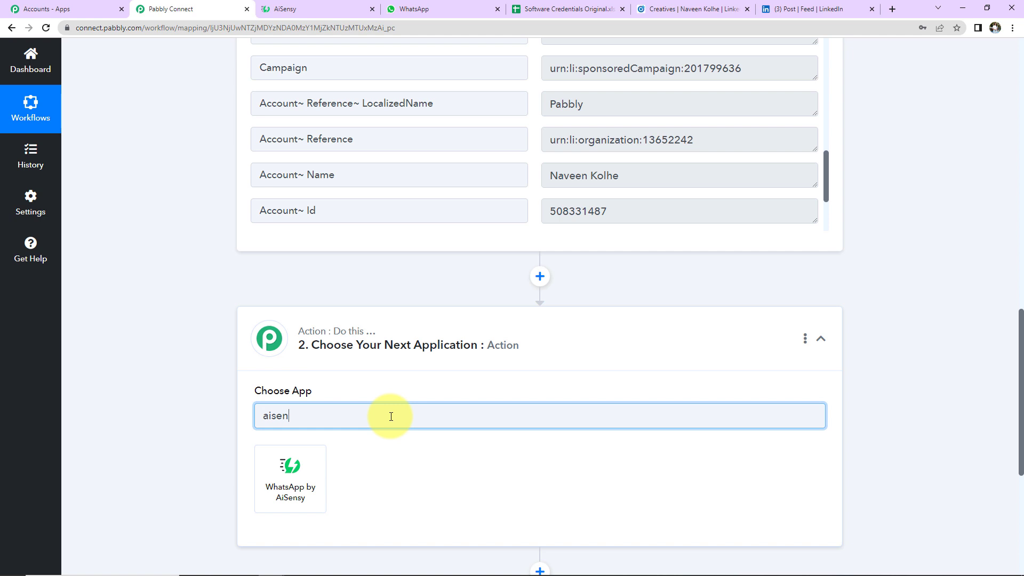
click(312, 471)
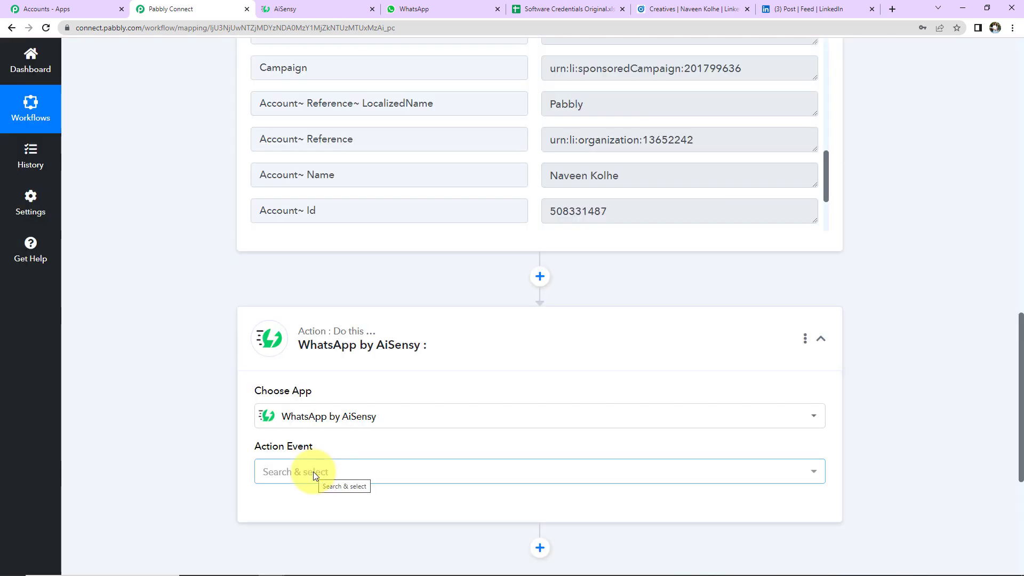
scroll(402, 430, down, 5)
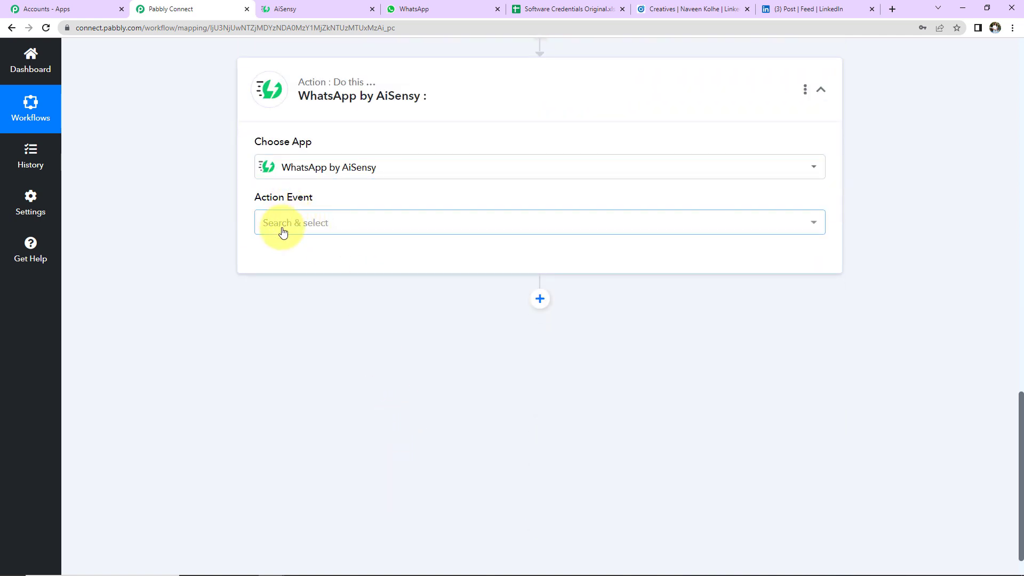
click(283, 230)
click(284, 287)
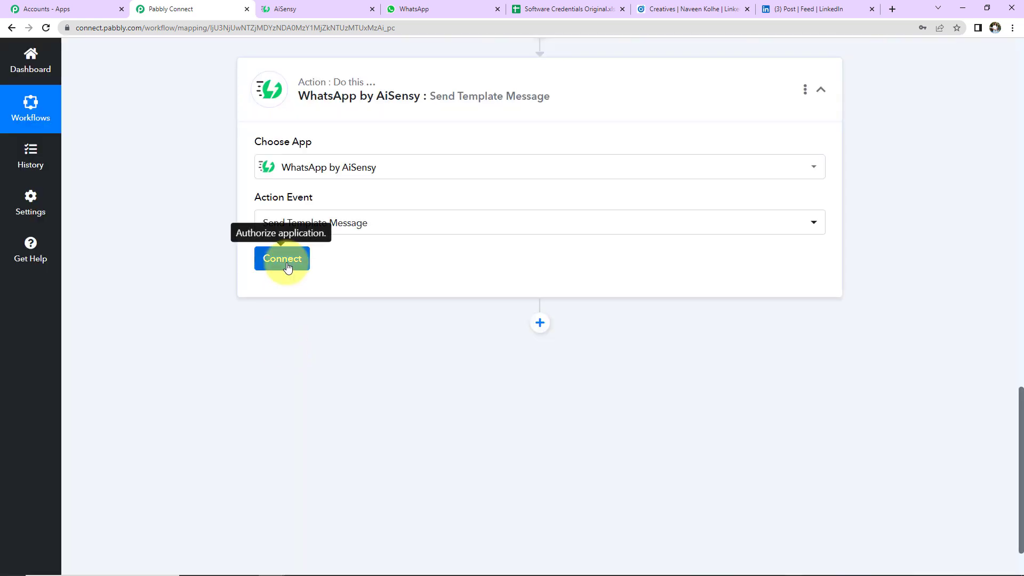
- Start adding a new AiSensy connection and switch to the AiSensy account
click(284, 259)
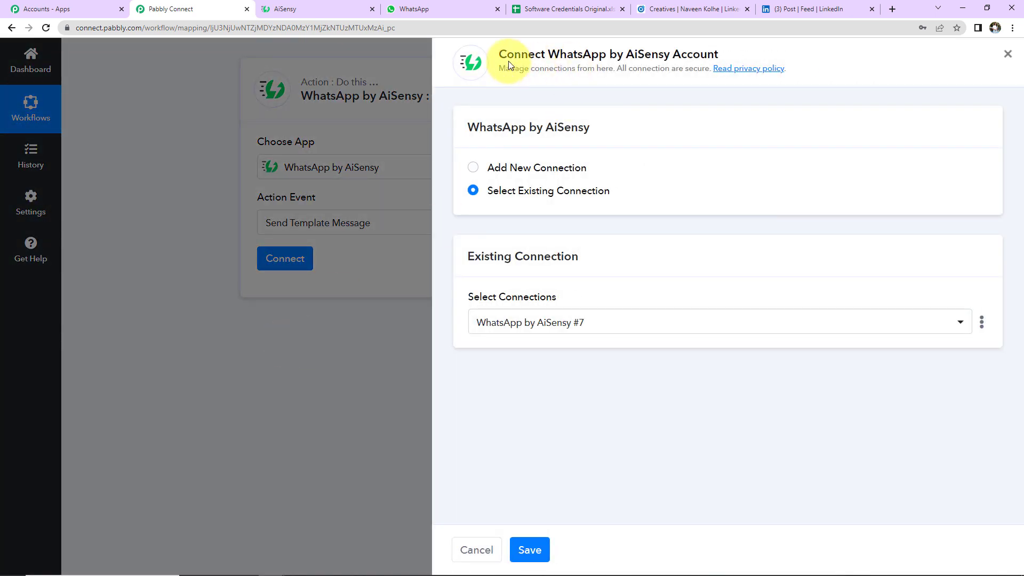
drag(549, 53, 741, 62)
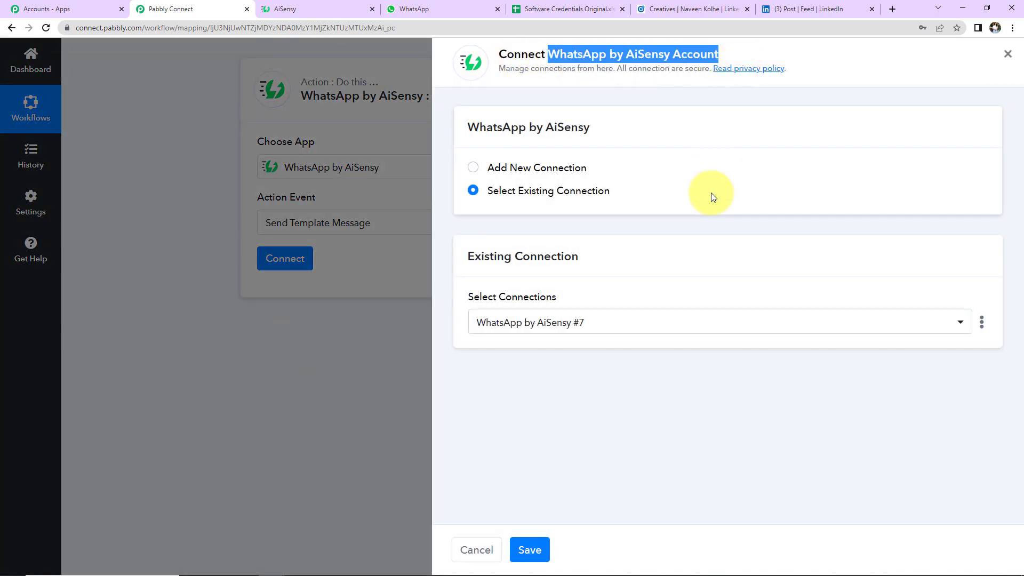
click(473, 168)
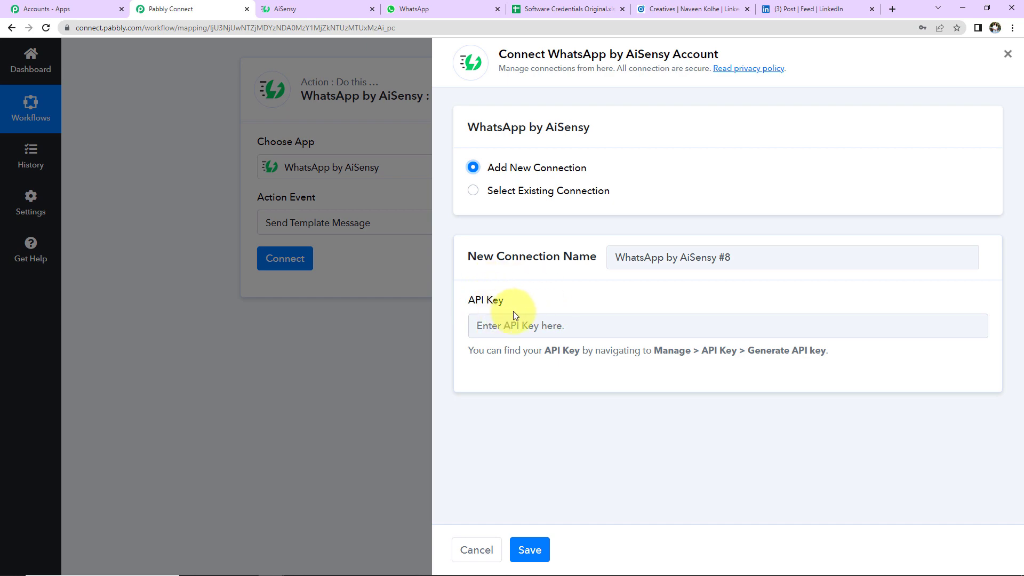
click(323, 8)
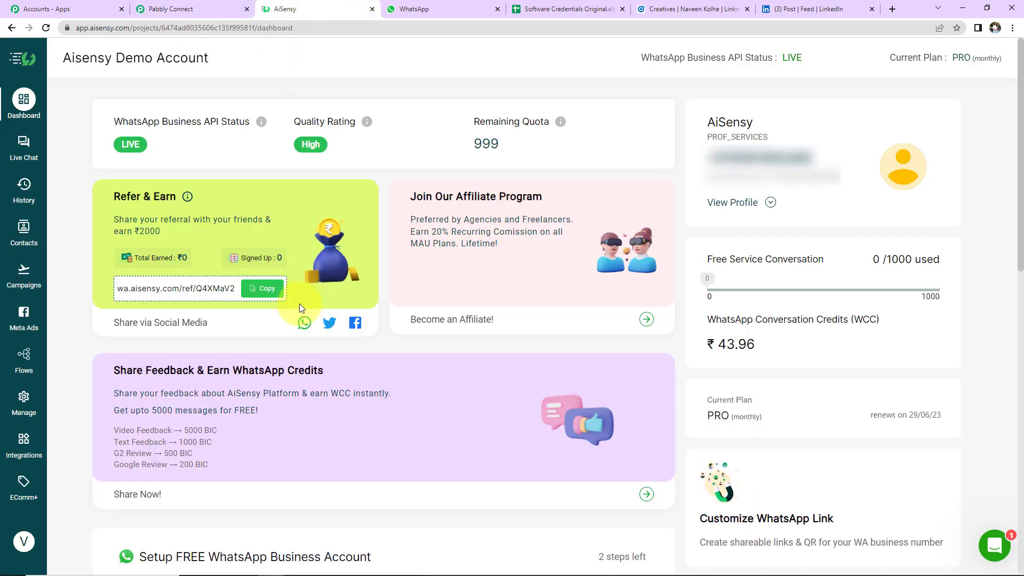
- Copy the API key from AiSensy's Manage > API Key page and return to Pabbly's API Key field
click(24, 399)
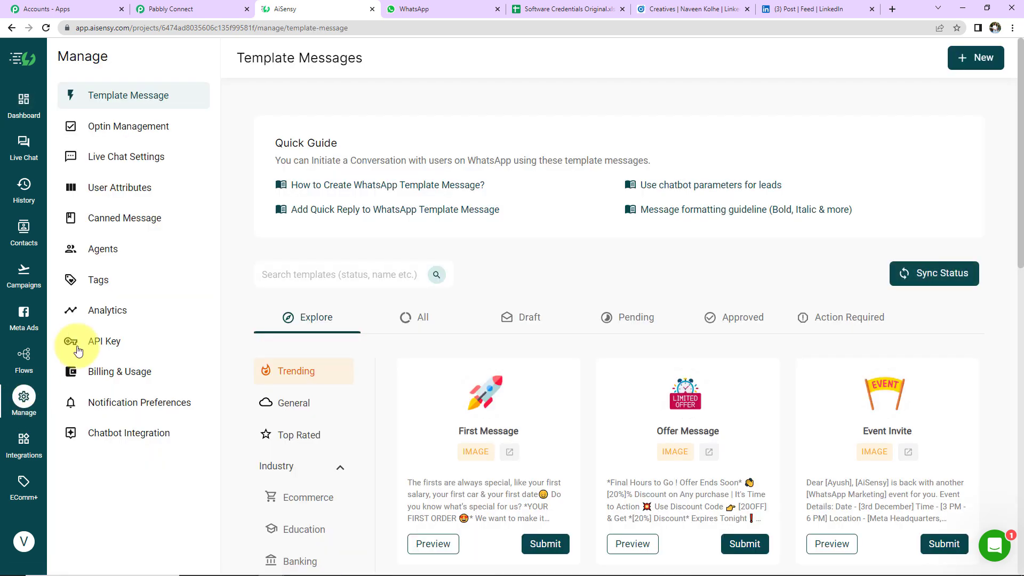
click(107, 341)
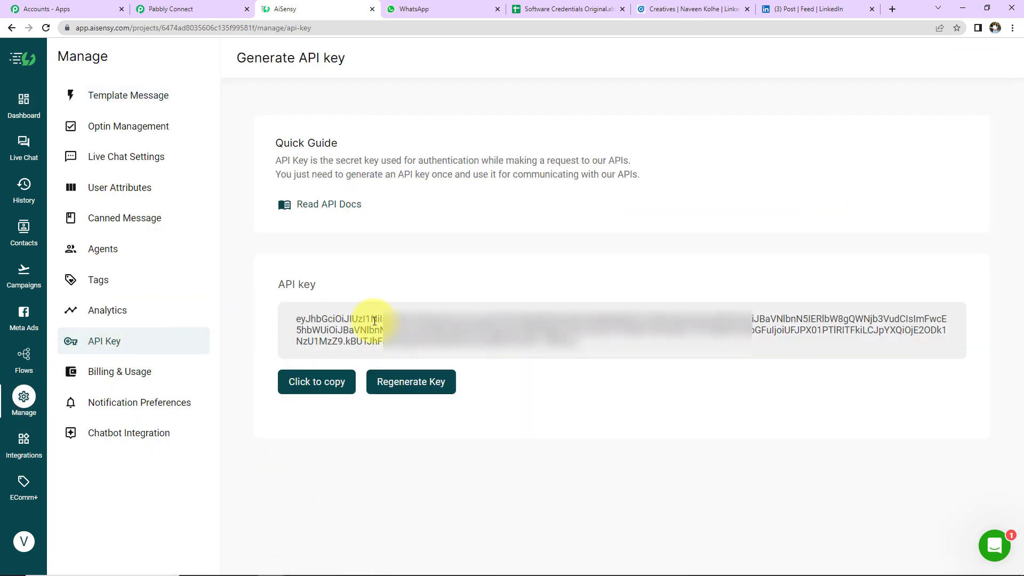
click(325, 383)
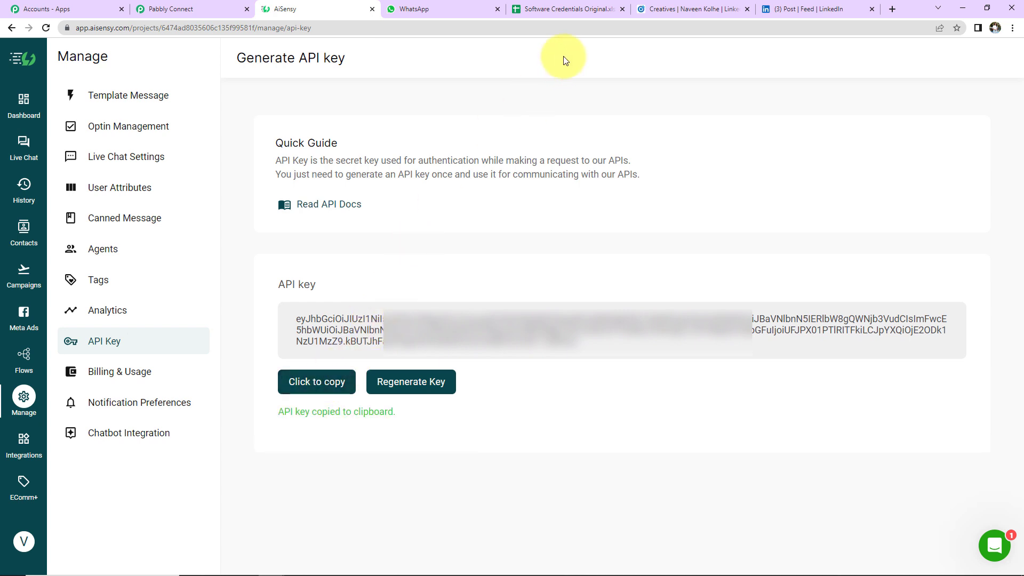
click(192, 10)
click(547, 326)
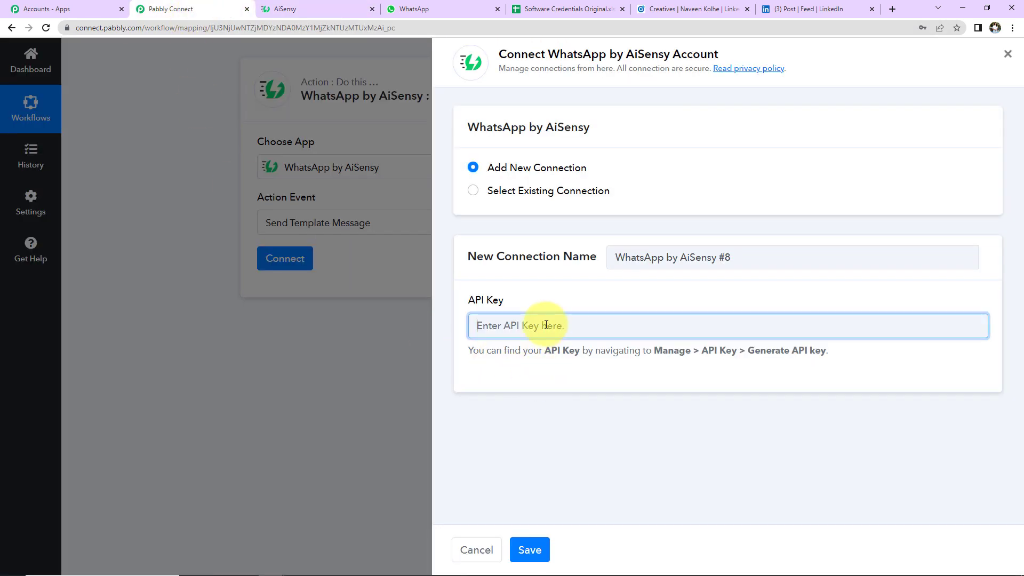
- Paste the AiSensy API key into the new connection and save it, revealing the template fields
key(ctrl+v)
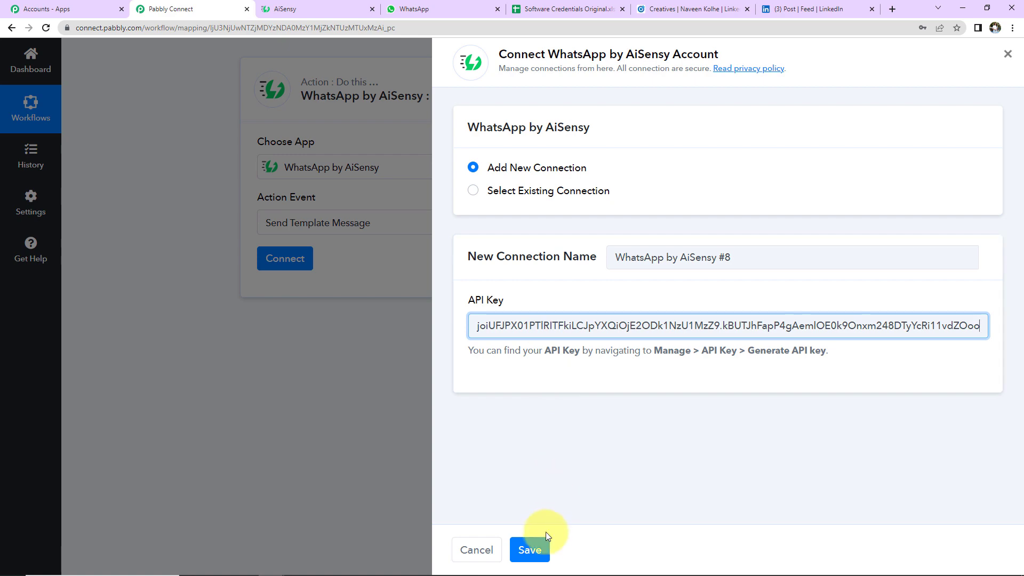
click(536, 546)
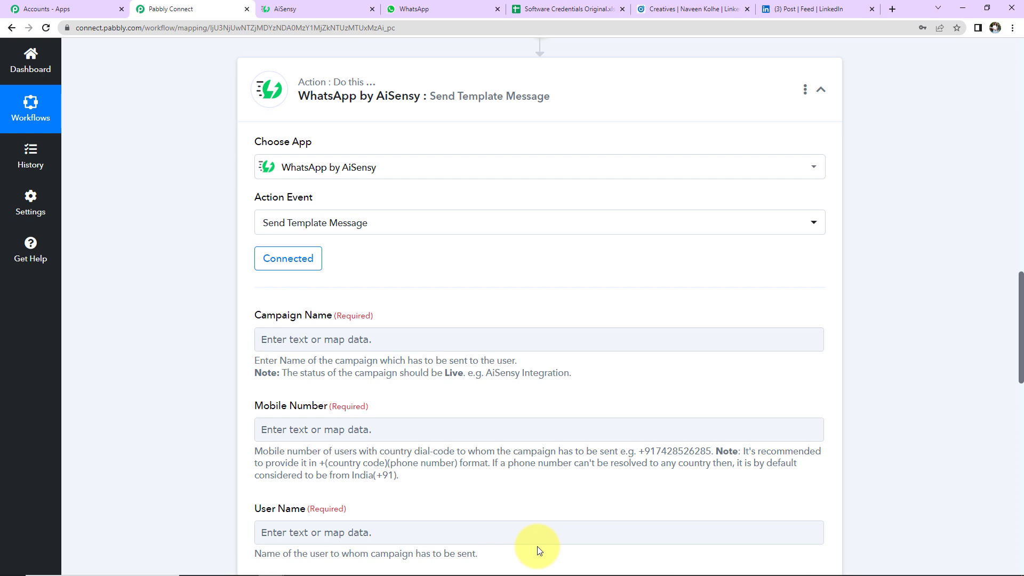
scroll(476, 411, down, 2)
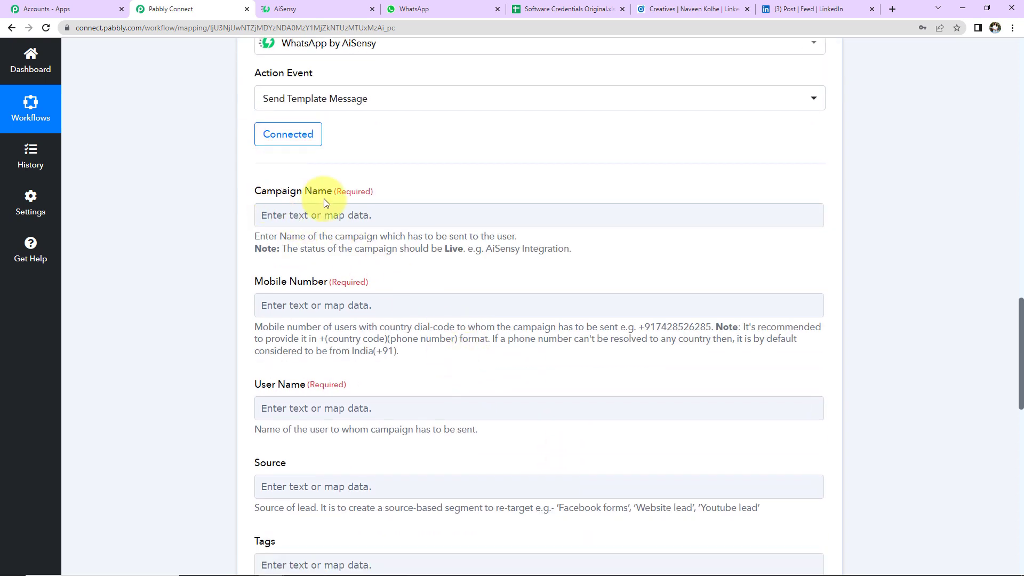
click(305, 8)
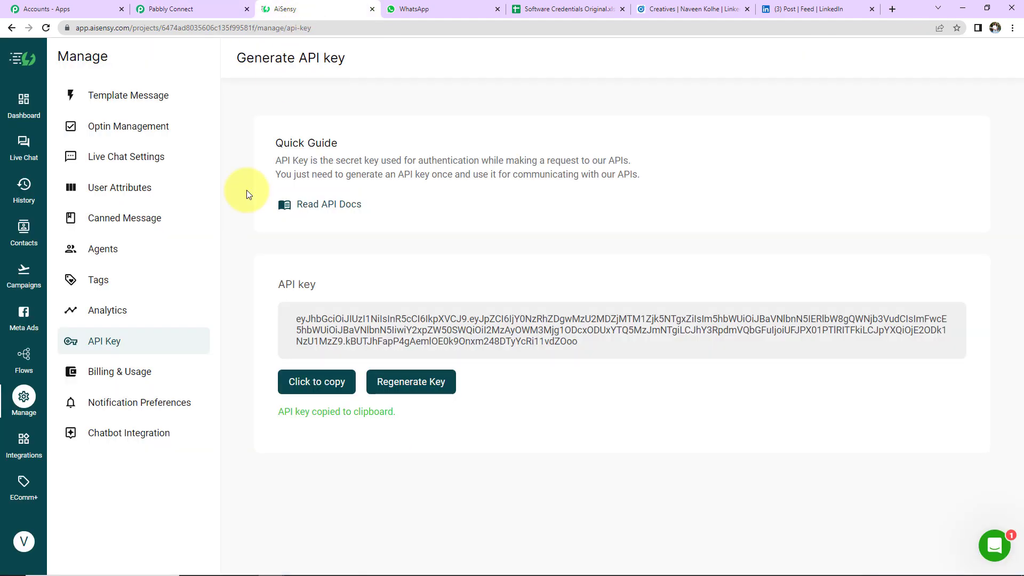
- Open the Send WhatsApp Messages campaign from AiSensy's Campaigns list and review its statistics
click(27, 280)
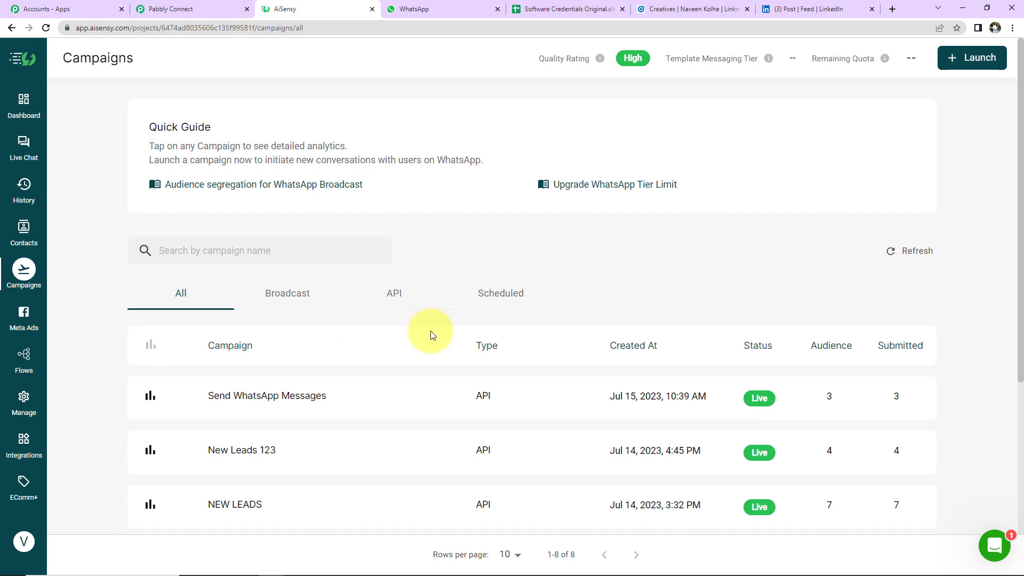
scroll(430, 334, down, 2)
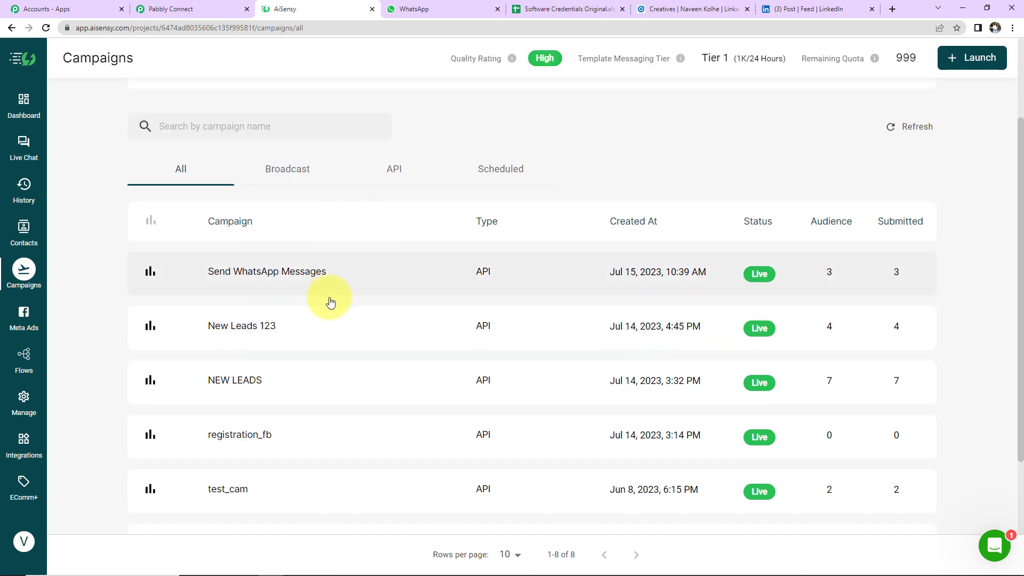
scroll(338, 453, up, 2)
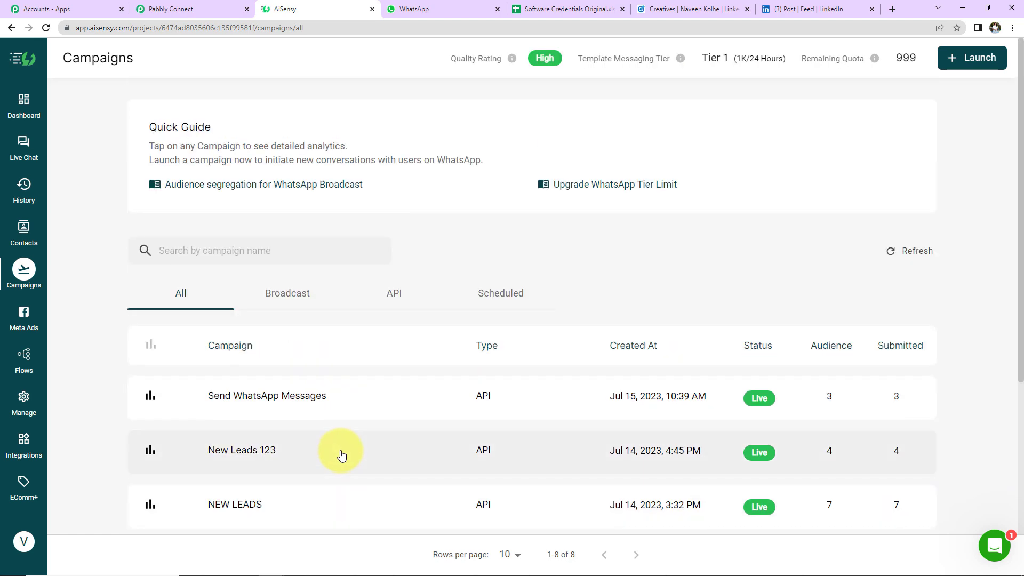
scroll(341, 454, down, 2)
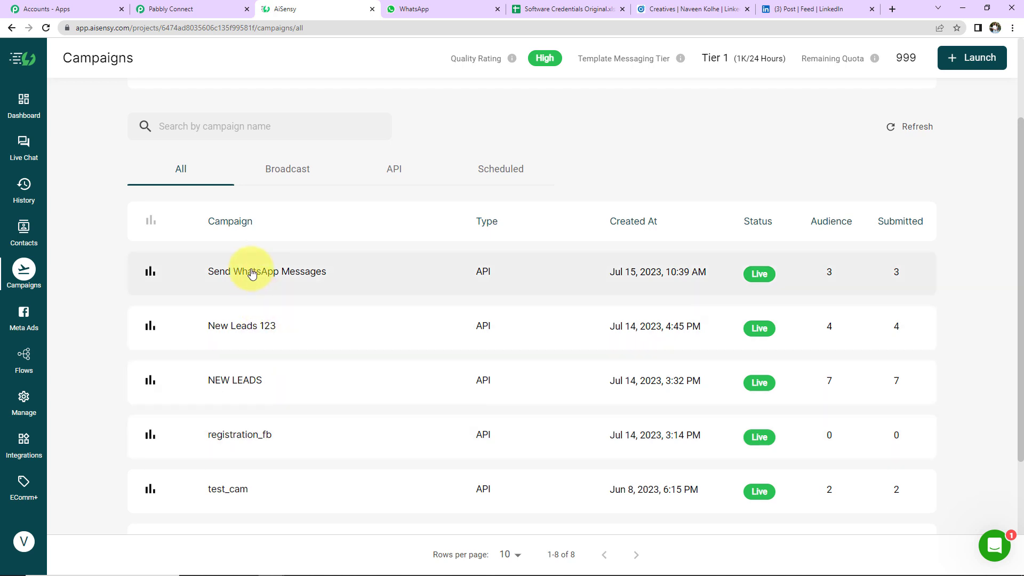
click(252, 274)
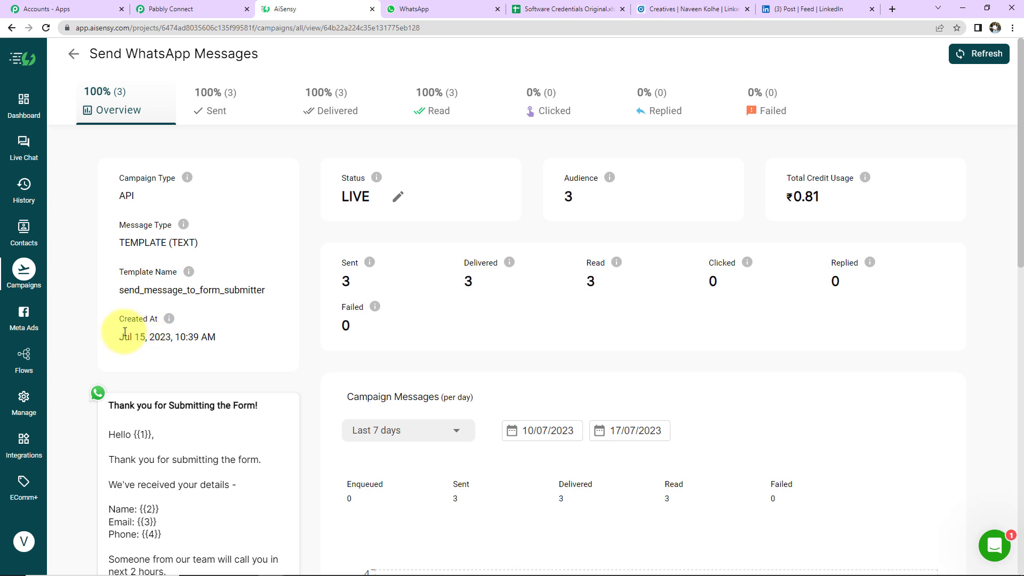
scroll(223, 353, down, 2)
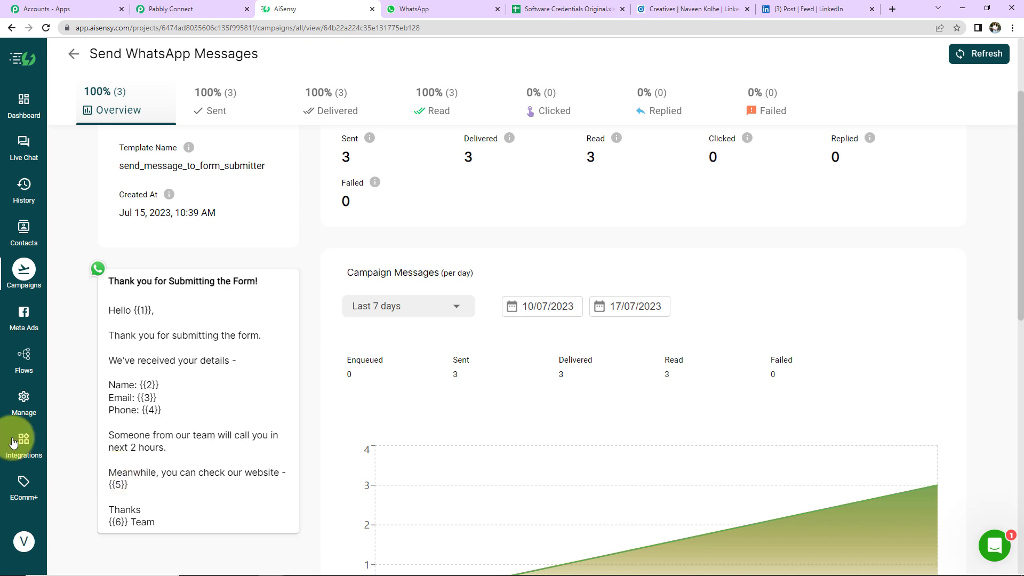
- Copy the 'Send WhatsApp Messages' title from its AiSensy campaign overview, then focus Pabbly's Campaign Name field
click(24, 399)
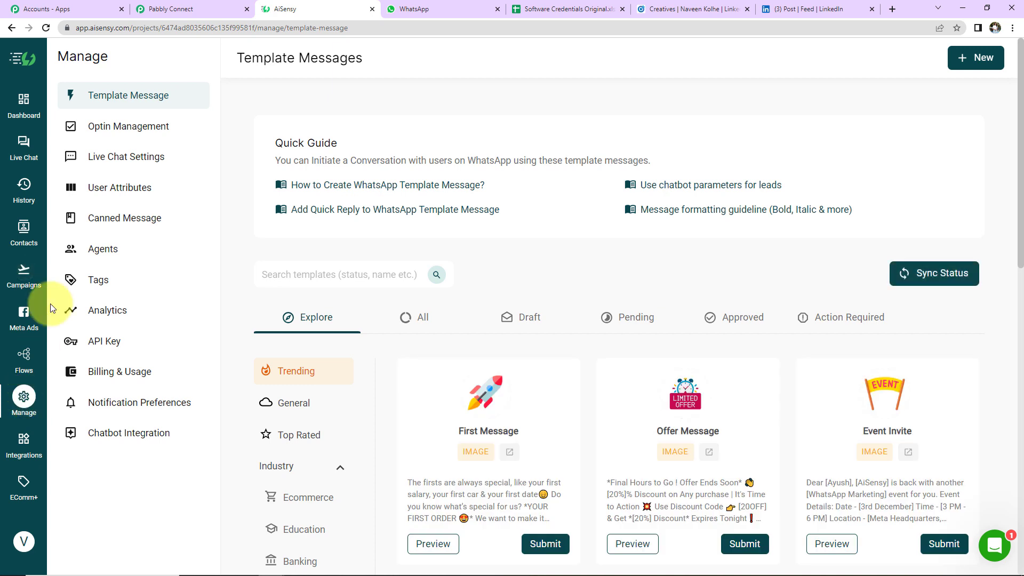
click(131, 100)
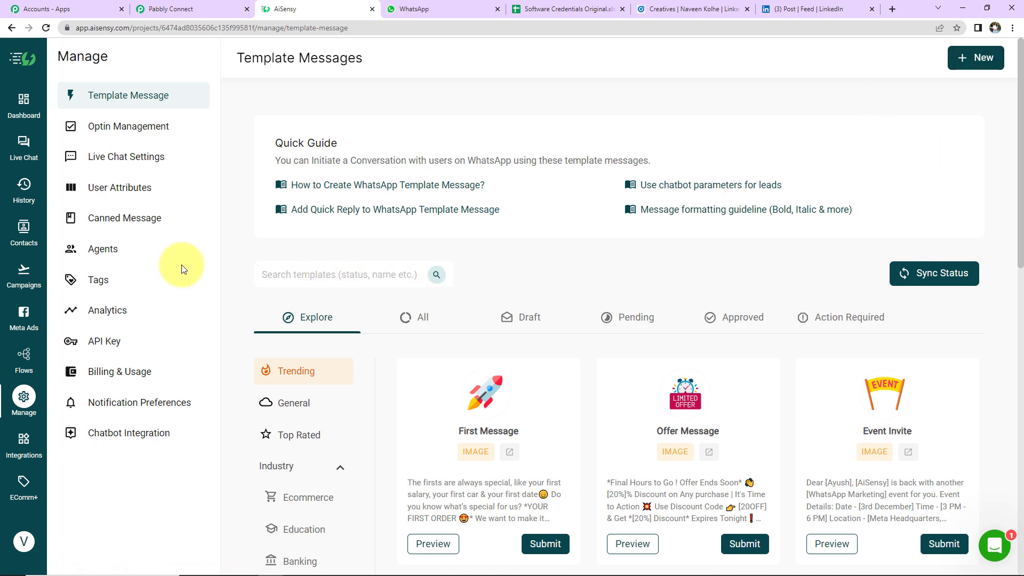
click(18, 281)
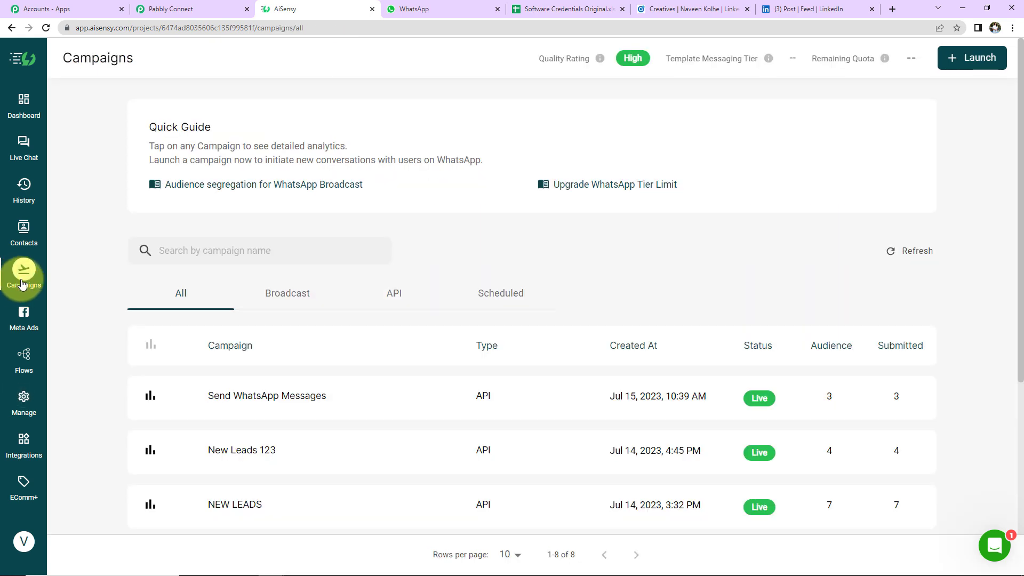
click(240, 403)
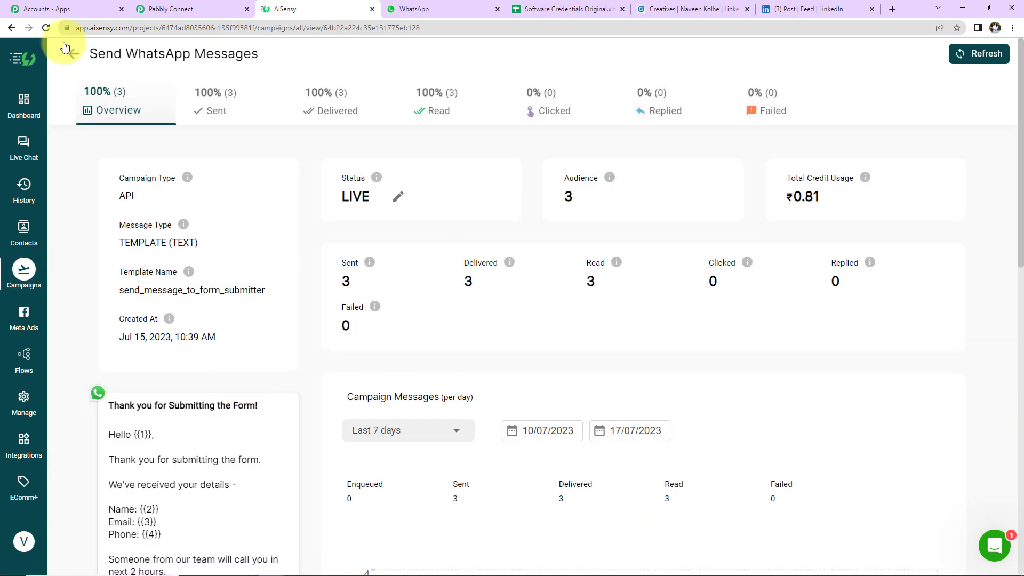
drag(90, 53, 247, 60)
right_click(247, 60)
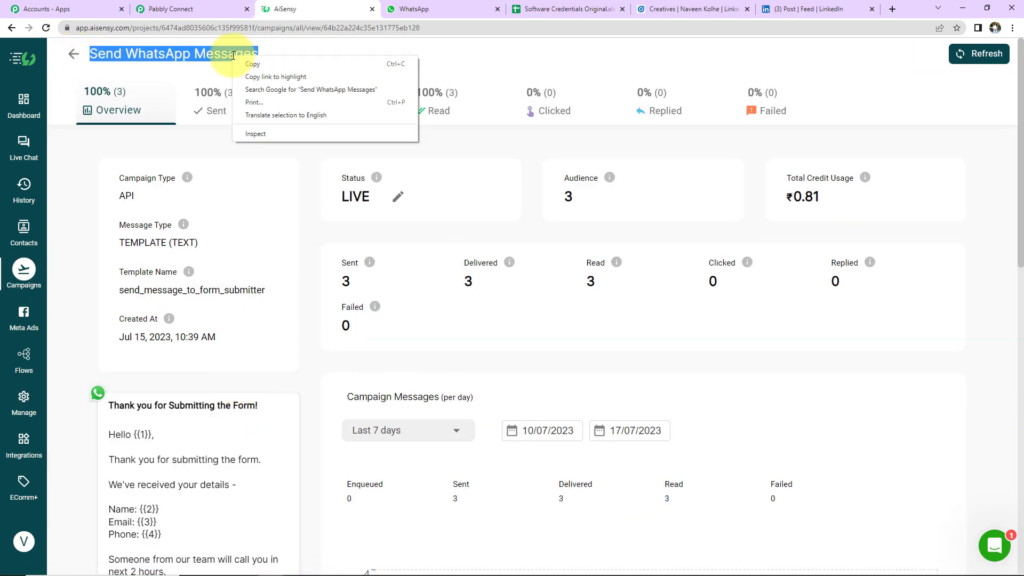
click(254, 74)
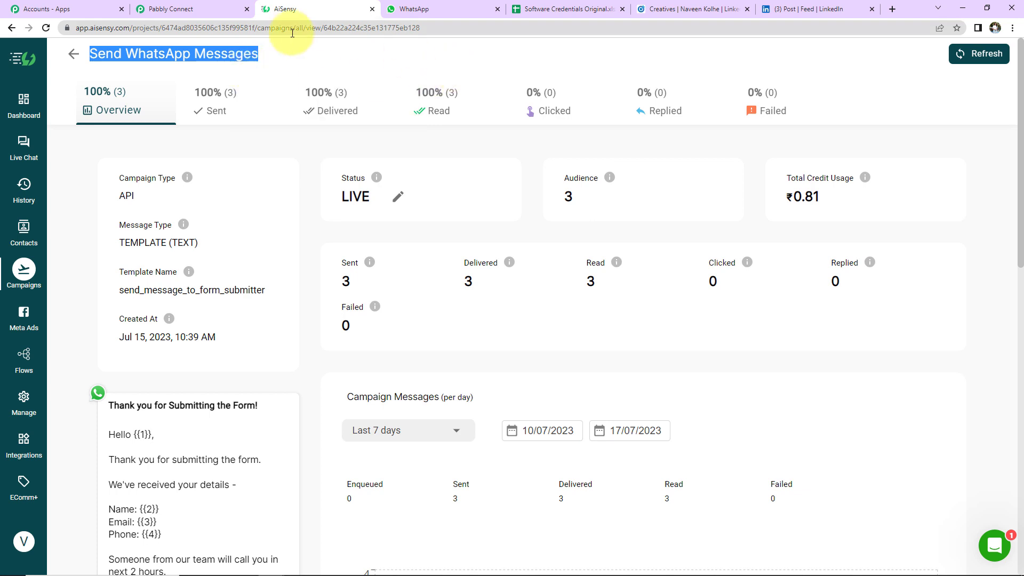
click(190, 10)
click(293, 211)
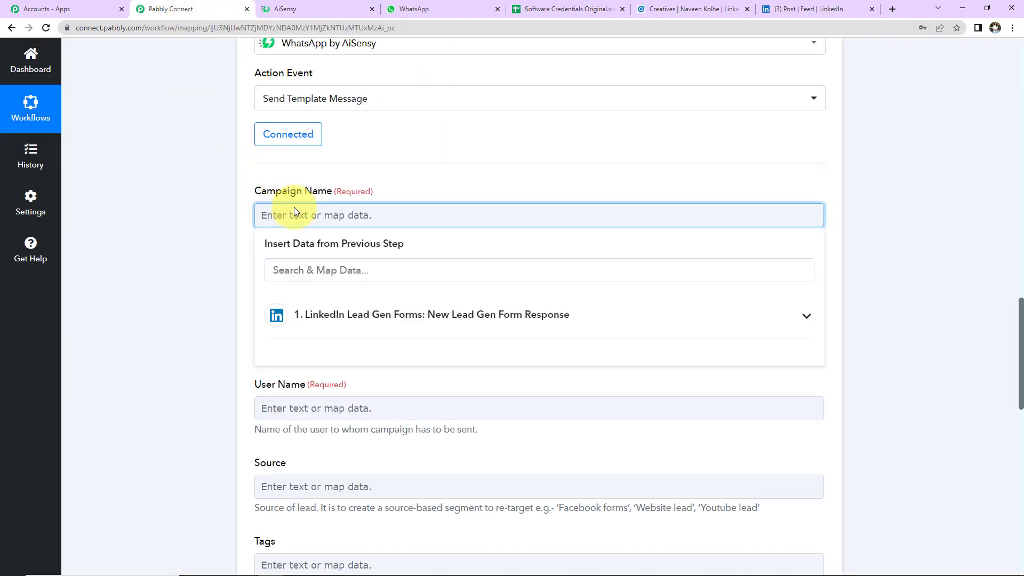
- Paste 'Send WhatsApp Messages' into Campaign Name, removing the stray 'Refresh' text
key(ctrl+v)
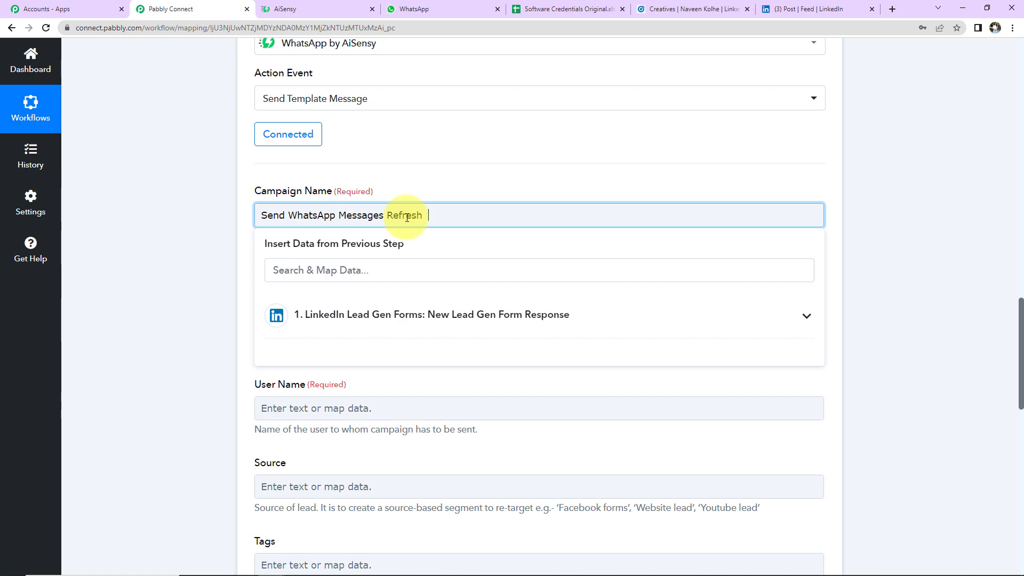
key(BackSpace)
key(BackSpace)
key(BackSpace)
key(BackSpace)
key(BackSpace)
key(BackSpace)
key(BackSpace)
click(240, 211)
scroll(240, 210, down, 2)
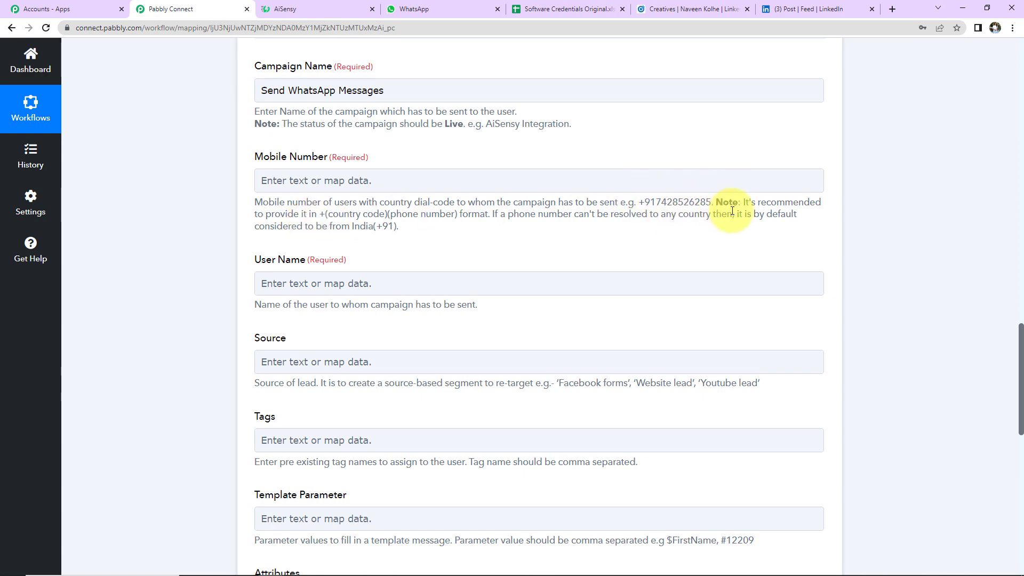
scroll(297, 307, up, 2)
- Map Mobile Number to the lead's phone-number answer, Answers 1 AnswerDetails
click(296, 305)
click(324, 406)
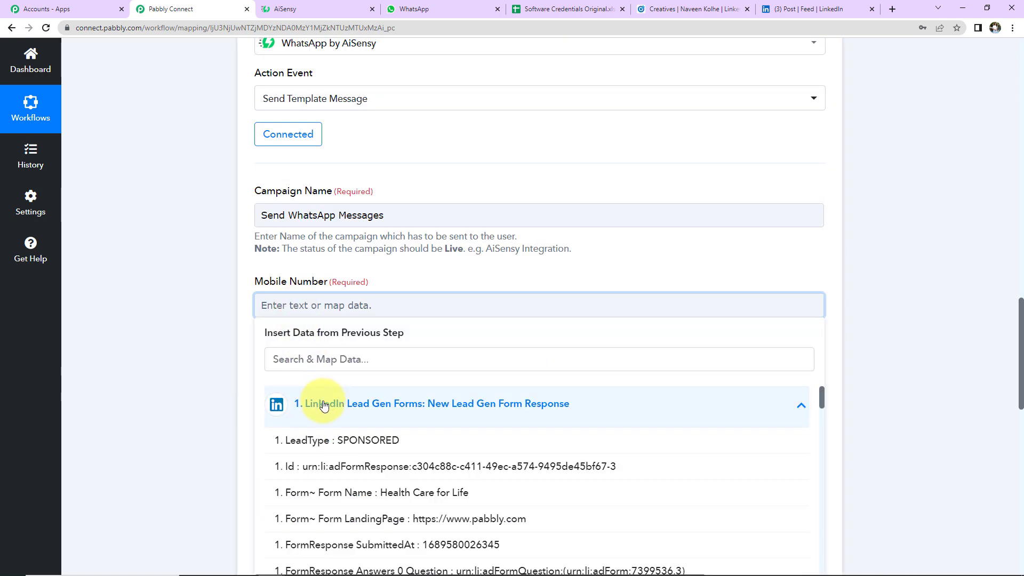
scroll(156, 391, down, 3)
scroll(508, 395, down, 2)
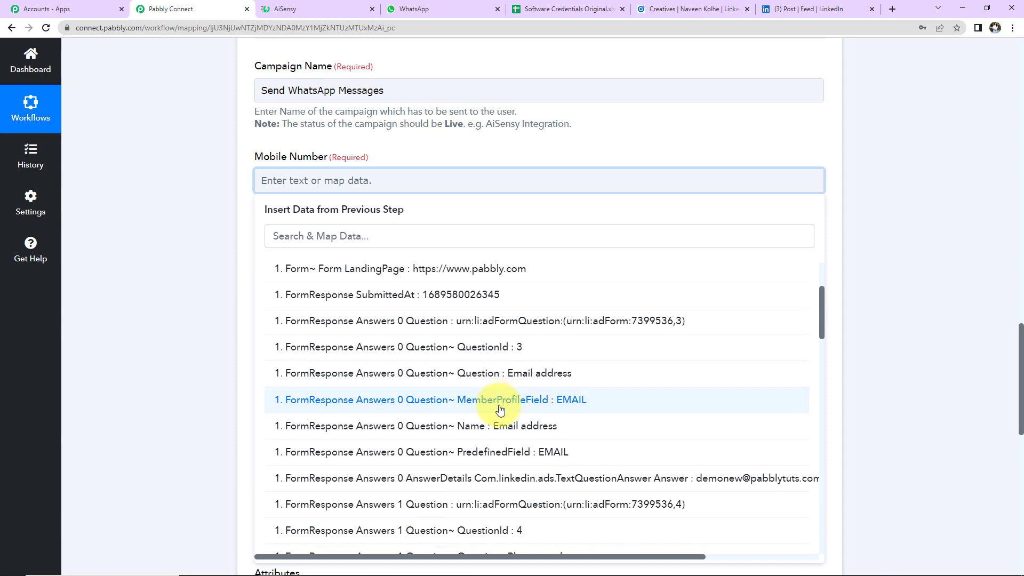
scroll(500, 409, down, 5)
click(489, 415)
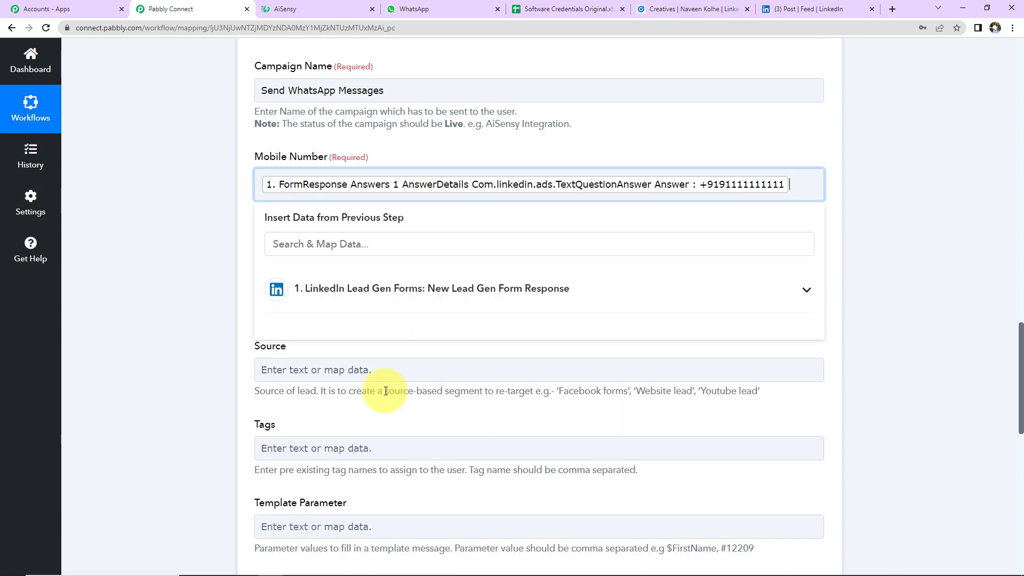
click(218, 305)
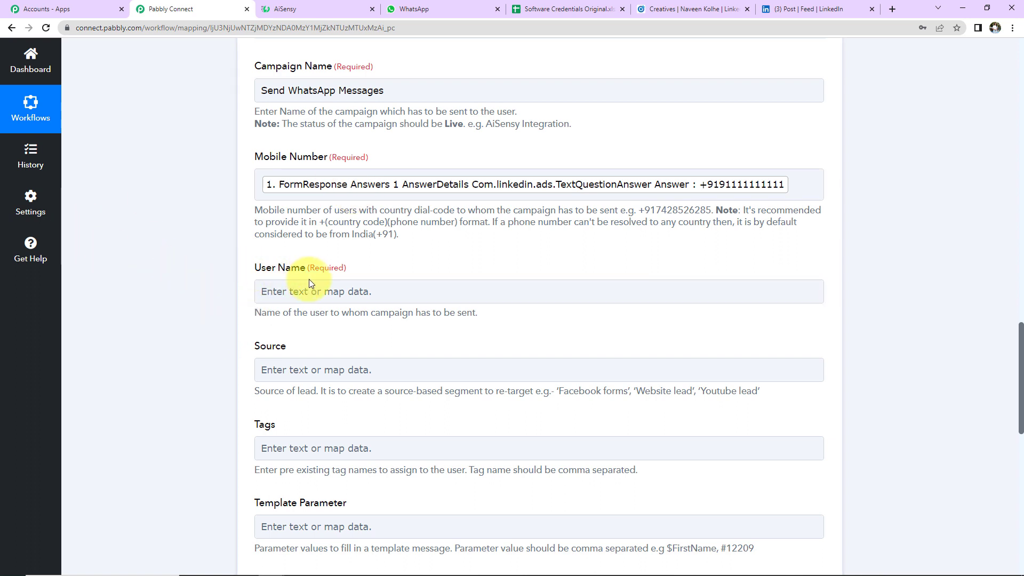
- Map User Name to the lead's Answers 2 and Answers 3 AnswerDetails (first and last name)
click(307, 292)
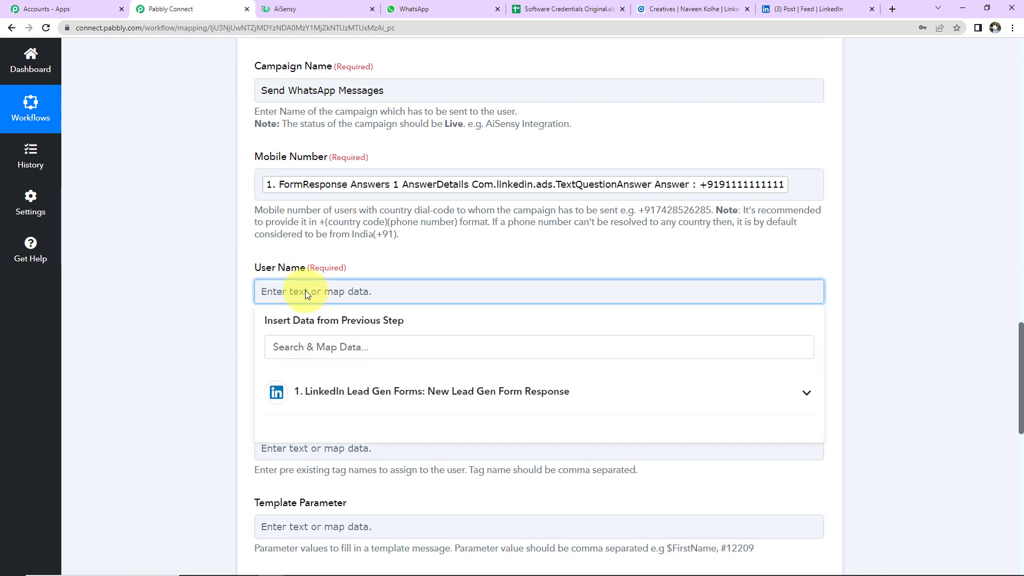
click(369, 401)
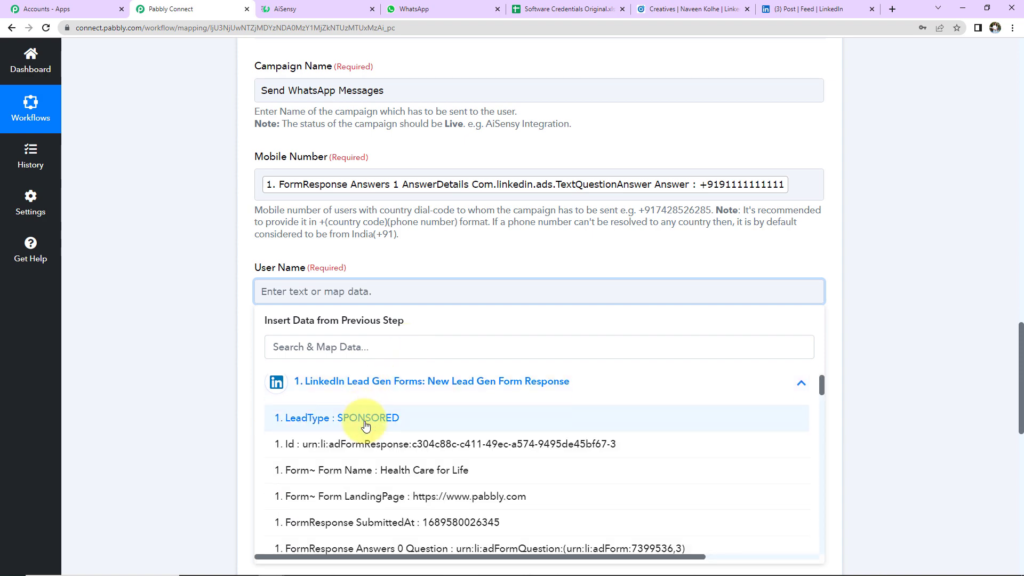
scroll(366, 427, down, 10)
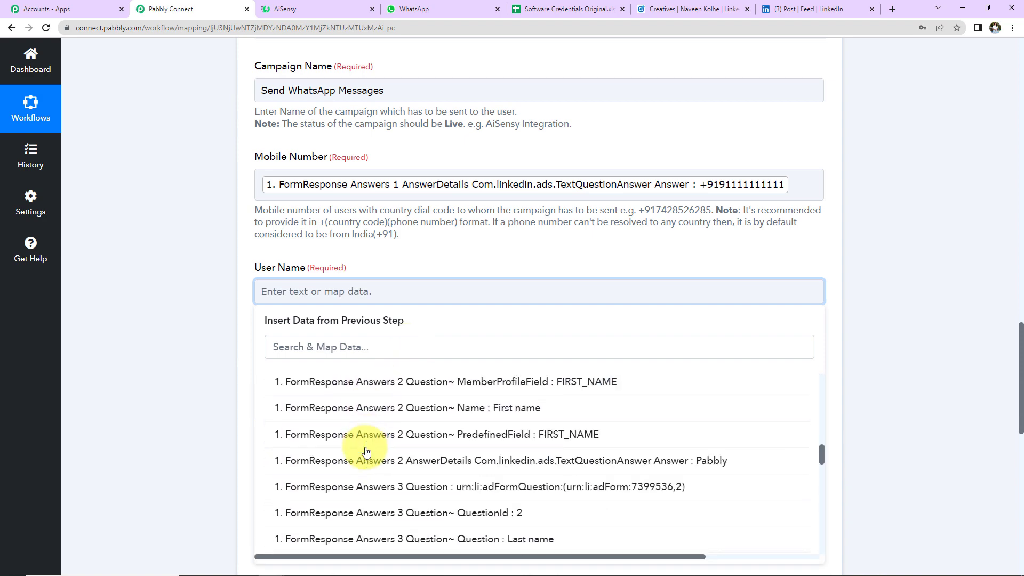
click(582, 462)
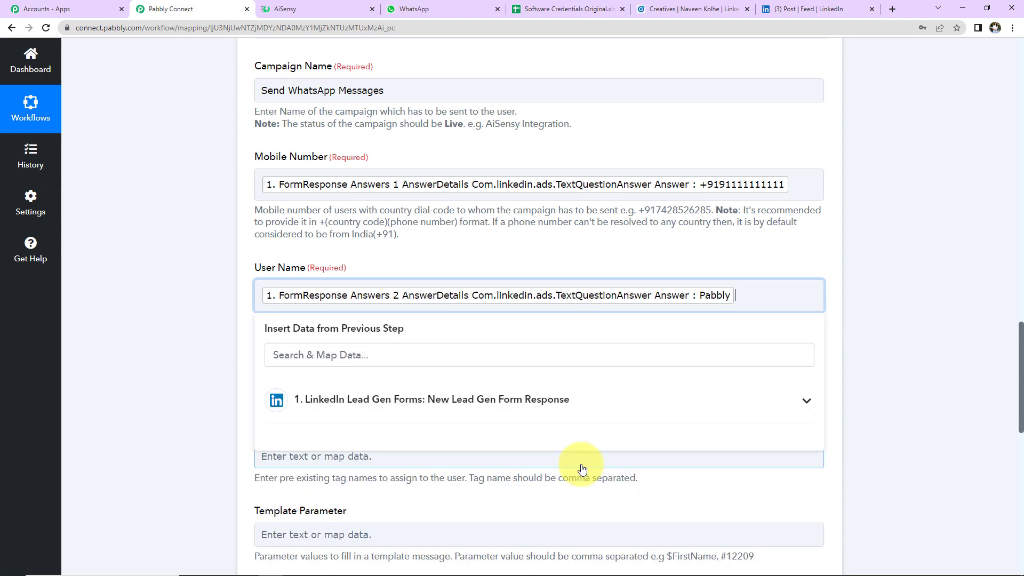
click(411, 404)
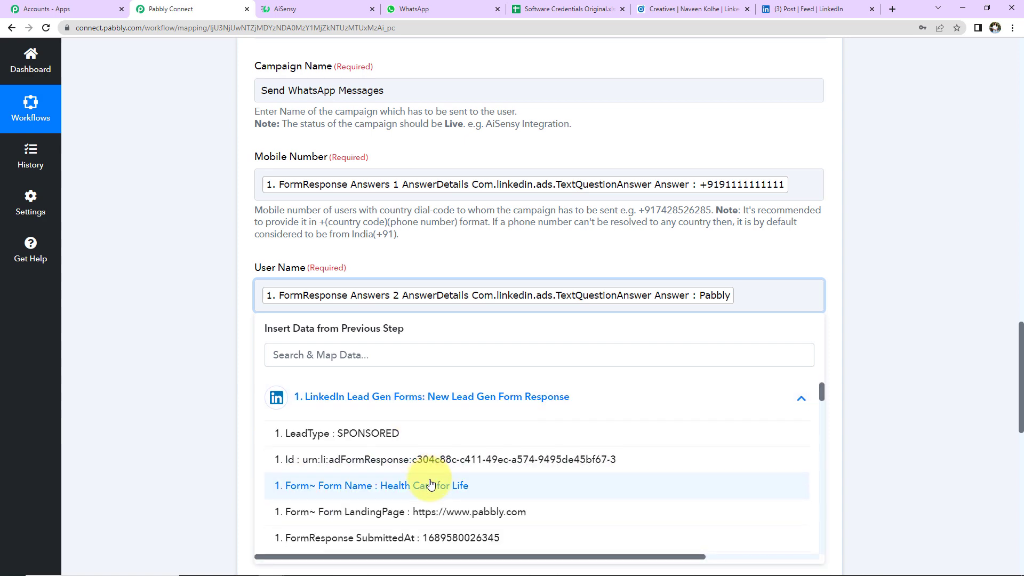
scroll(431, 484, down, 10)
scroll(431, 485, down, 4)
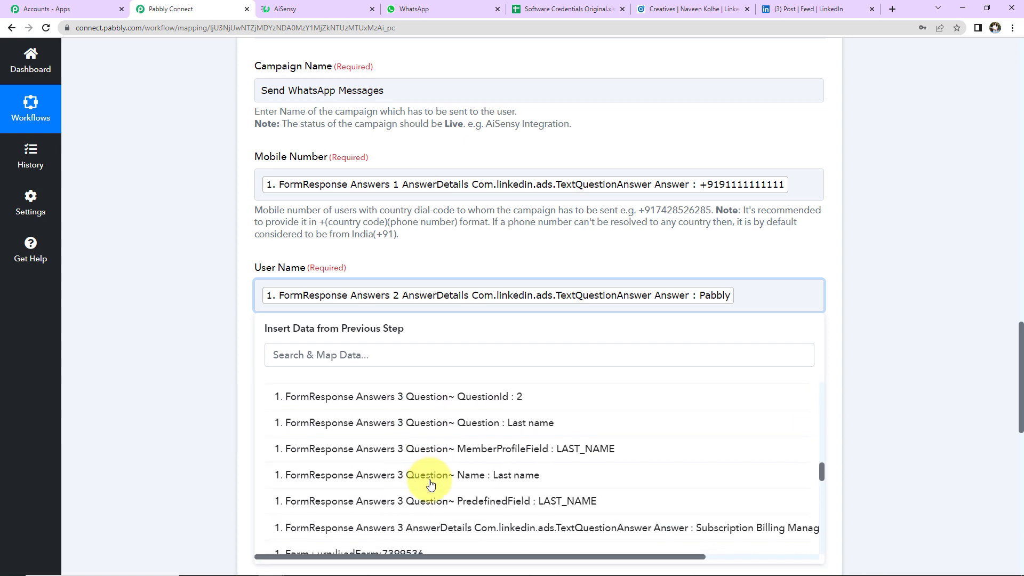
click(432, 528)
click(177, 325)
scroll(267, 172, down, 5)
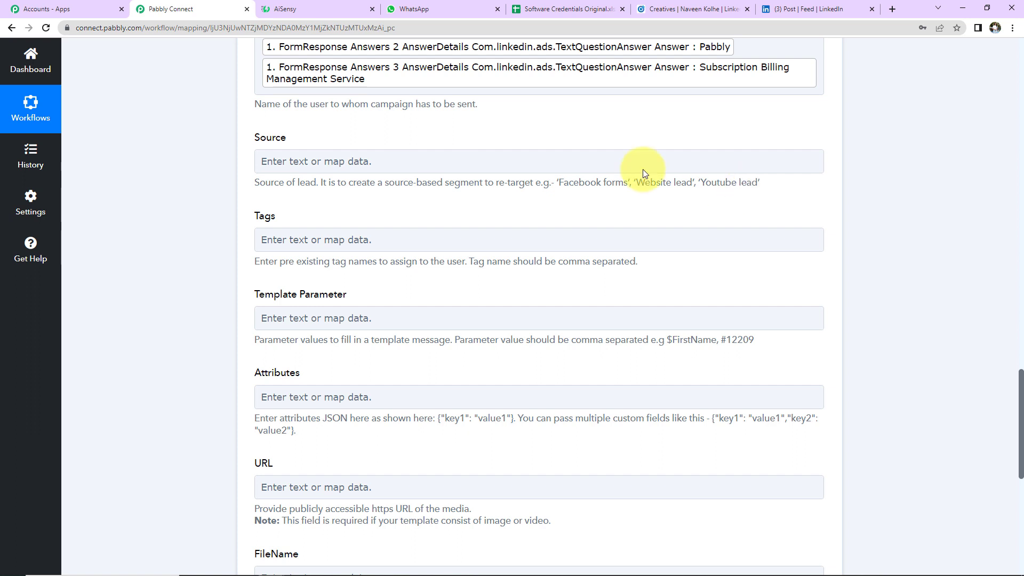
click(271, 241)
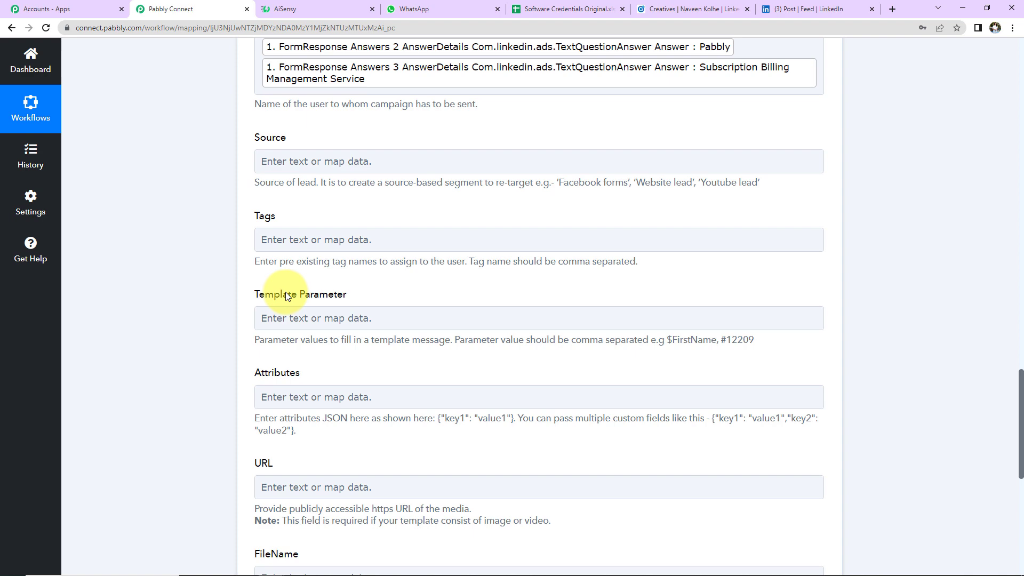
- View the Send WhatsApp Messages template text and its name, email and phone placeholders in AiSensy
click(307, 9)
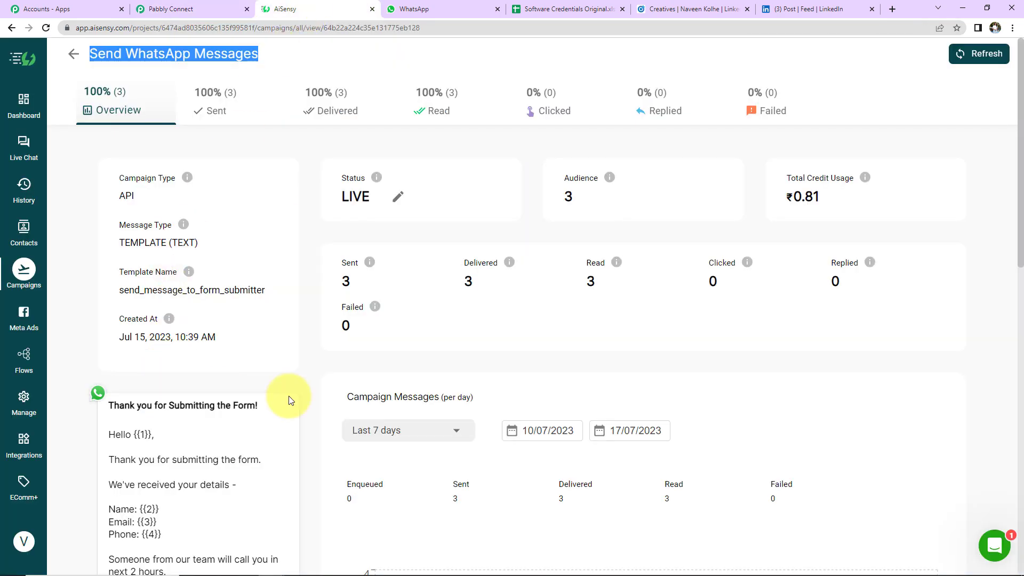
scroll(289, 400, down, 5)
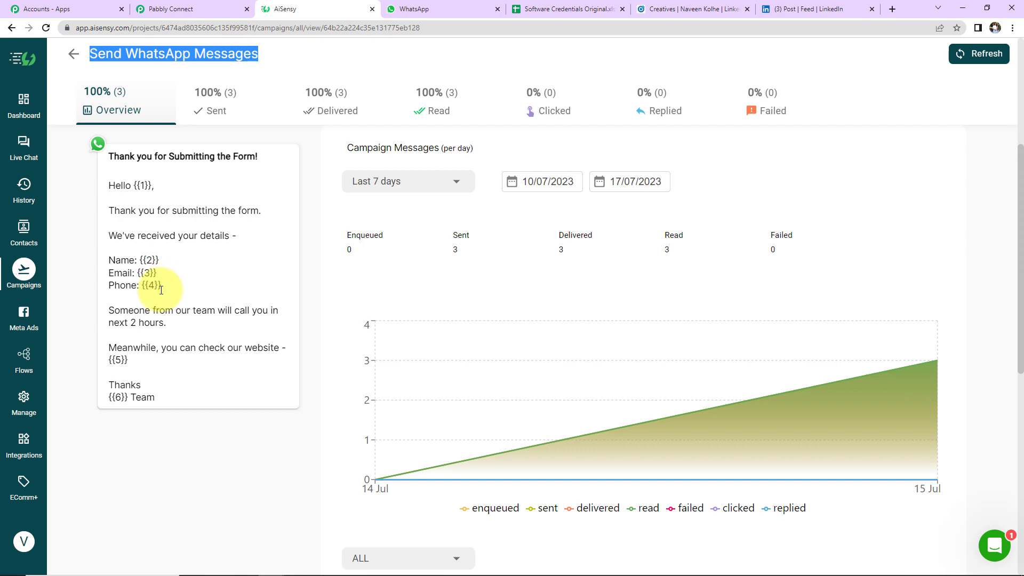
- Map the lead's first-name answer twice into Template Parameter, separated by a comma
click(173, 8)
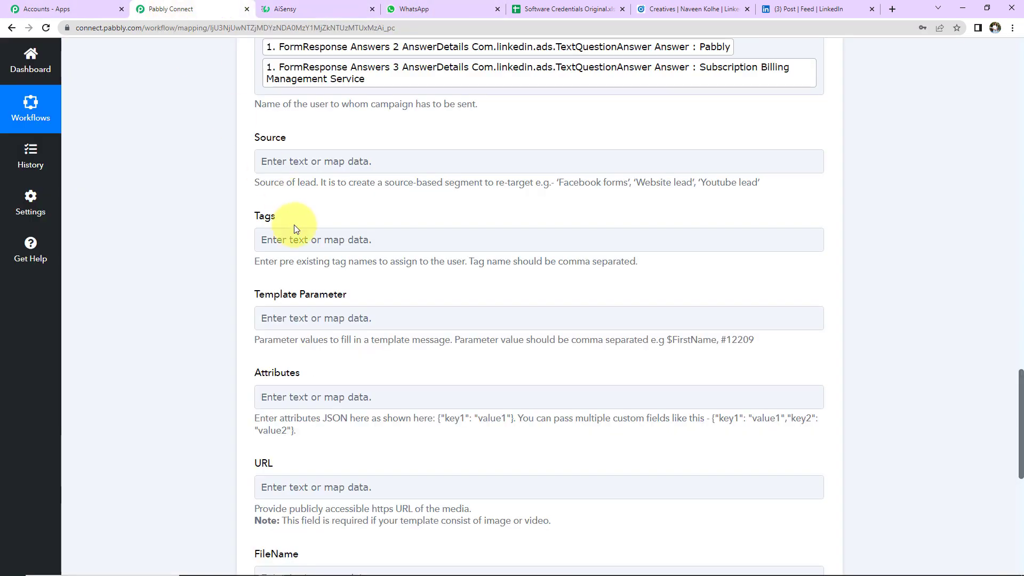
click(297, 321)
click(319, 416)
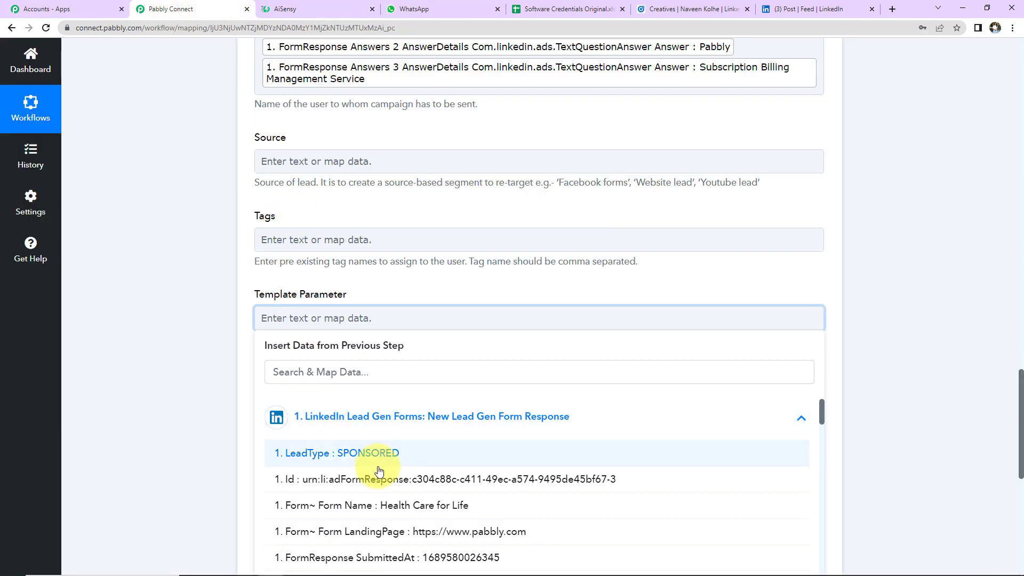
scroll(379, 472, down, 10)
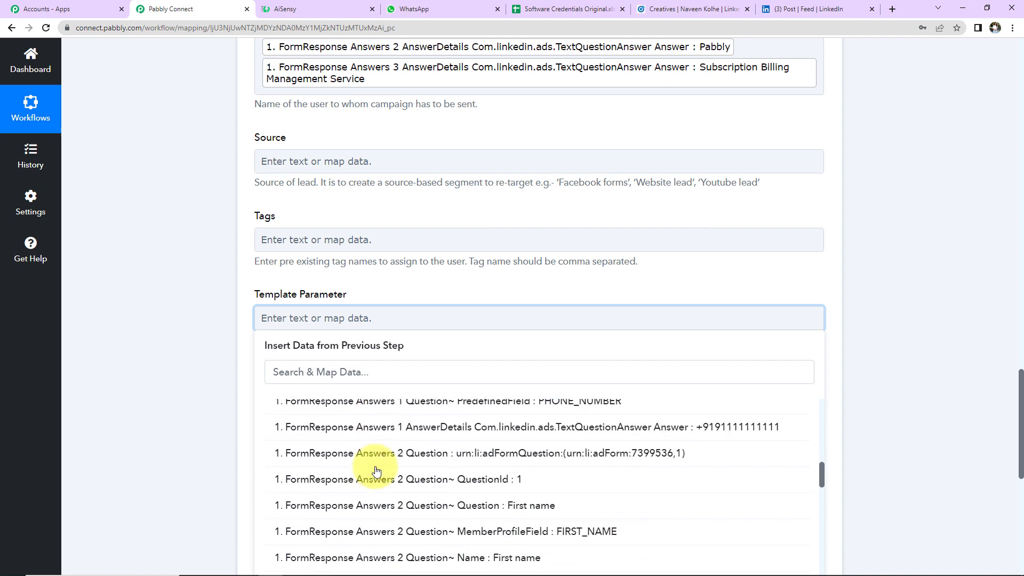
scroll(376, 471, down, 5)
click(746, 485)
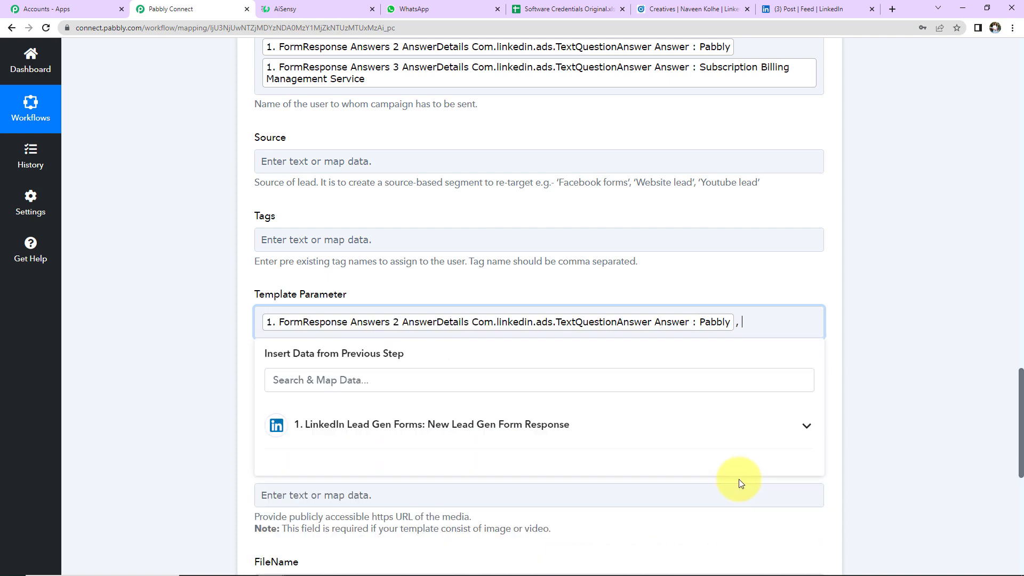
text(,)
click(554, 425)
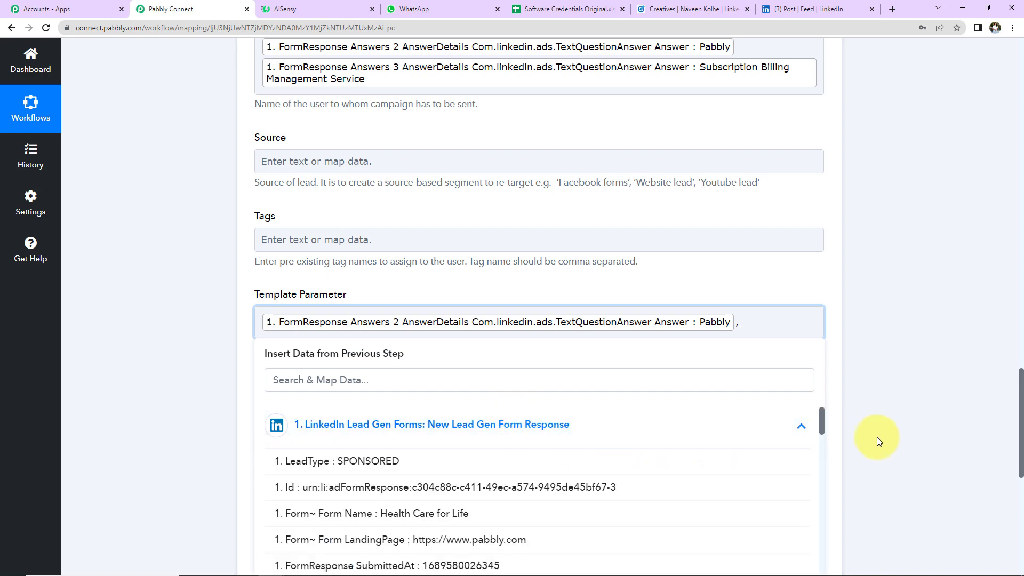
scroll(879, 436, down, 5)
scroll(688, 520, down, 5)
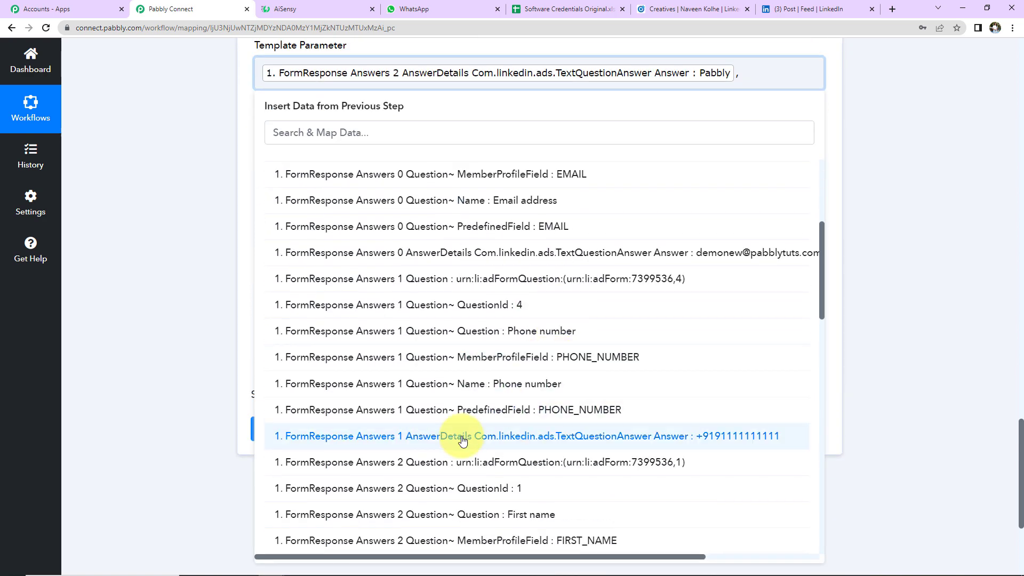
scroll(463, 440, down, 2)
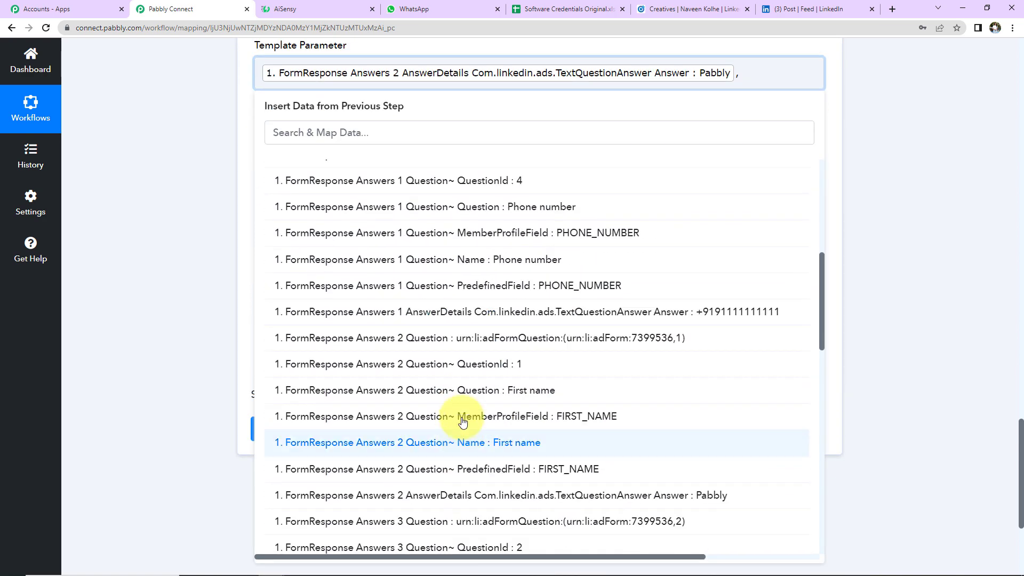
click(466, 496)
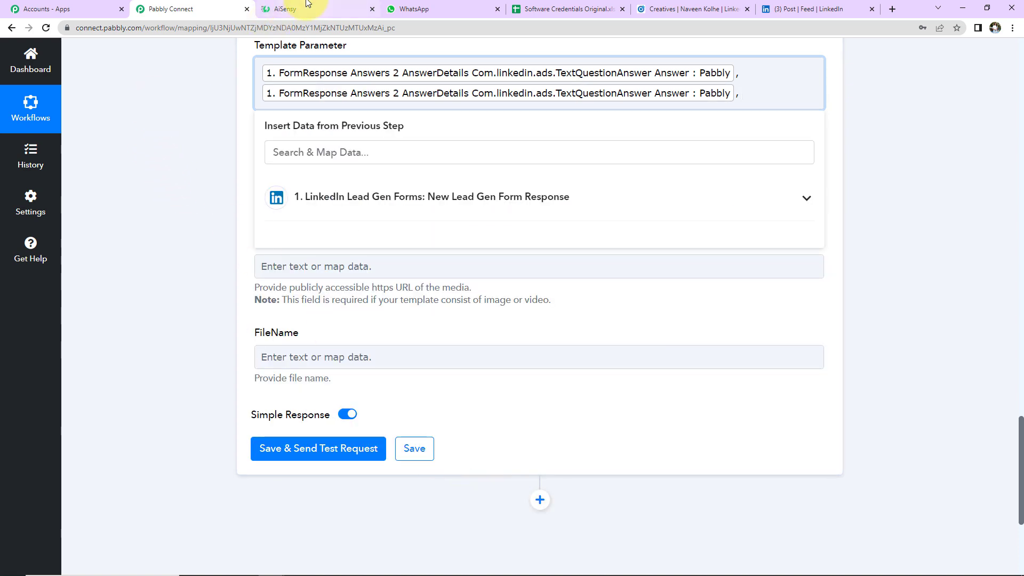
- Add the lead's email answer as the third template parameter, followed by a comma
click(297, 10)
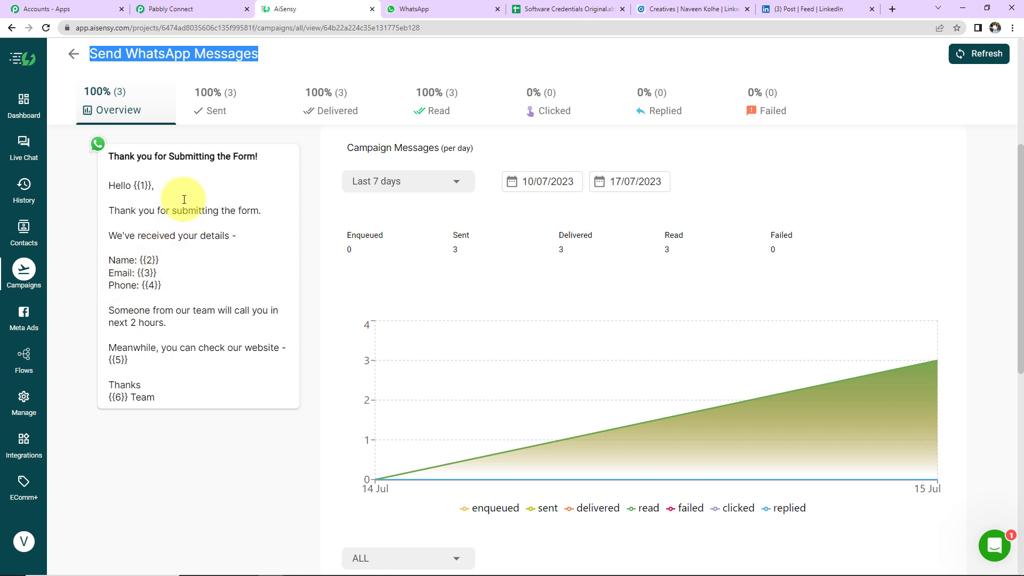
click(202, 9)
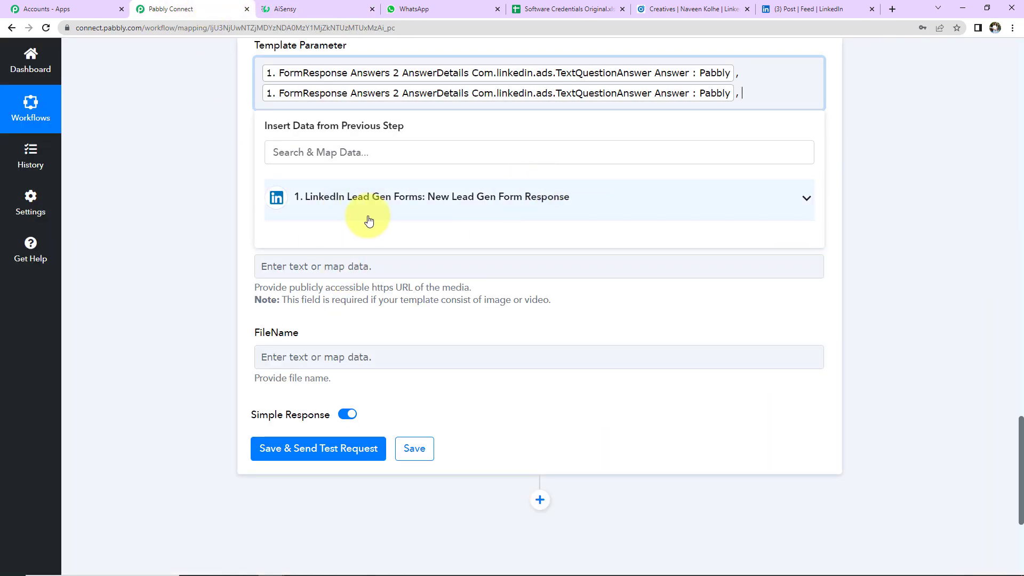
click(356, 200)
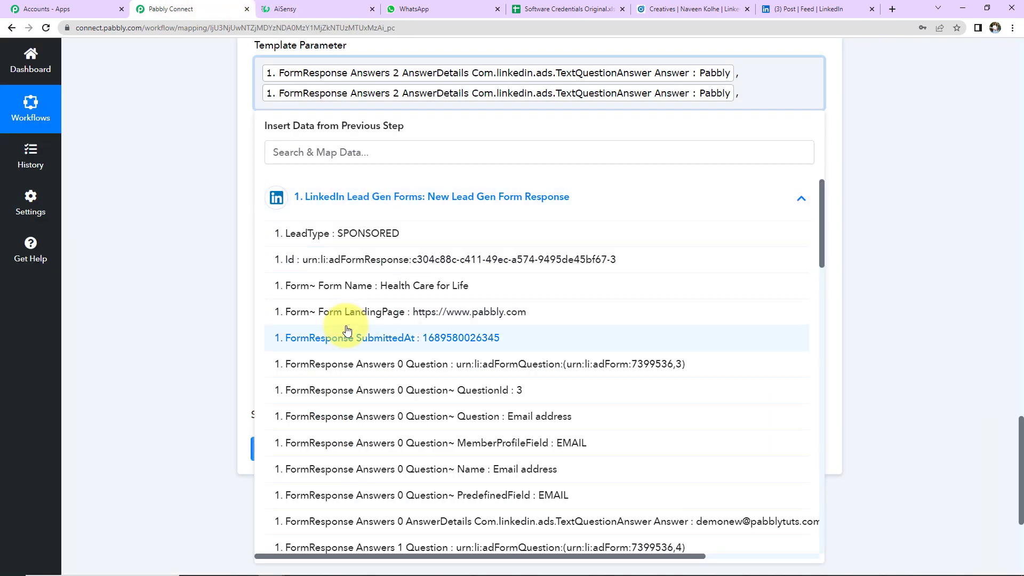
click(671, 520)
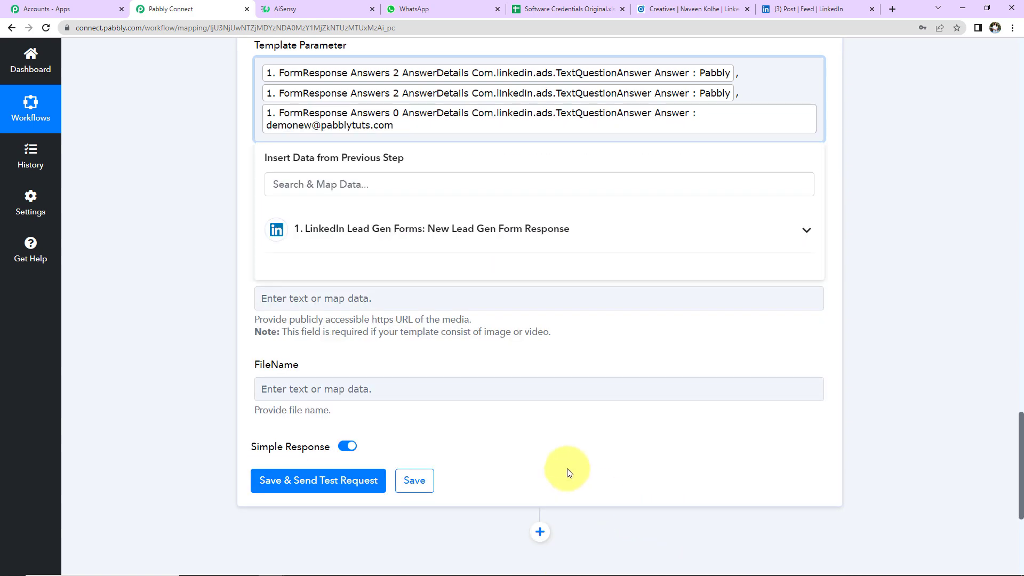
text(,)
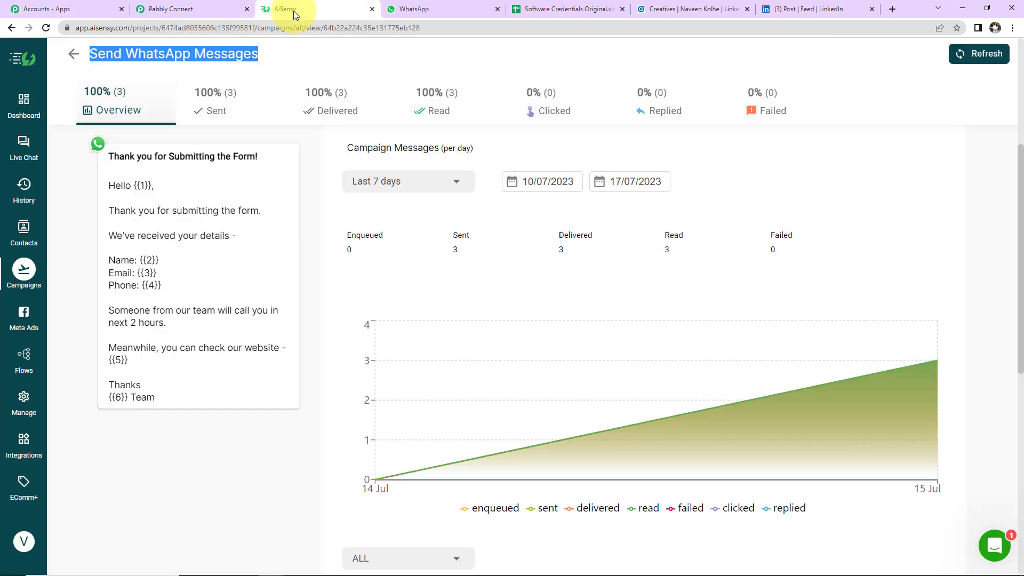
click(290, 11)
click(211, 8)
click(286, 240)
scroll(427, 373, down, 10)
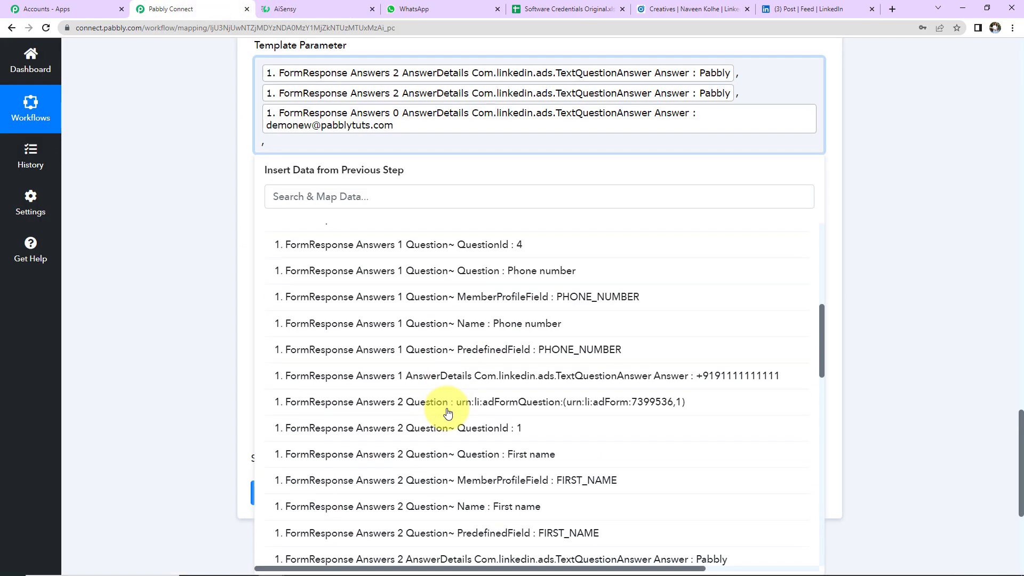
click(451, 374)
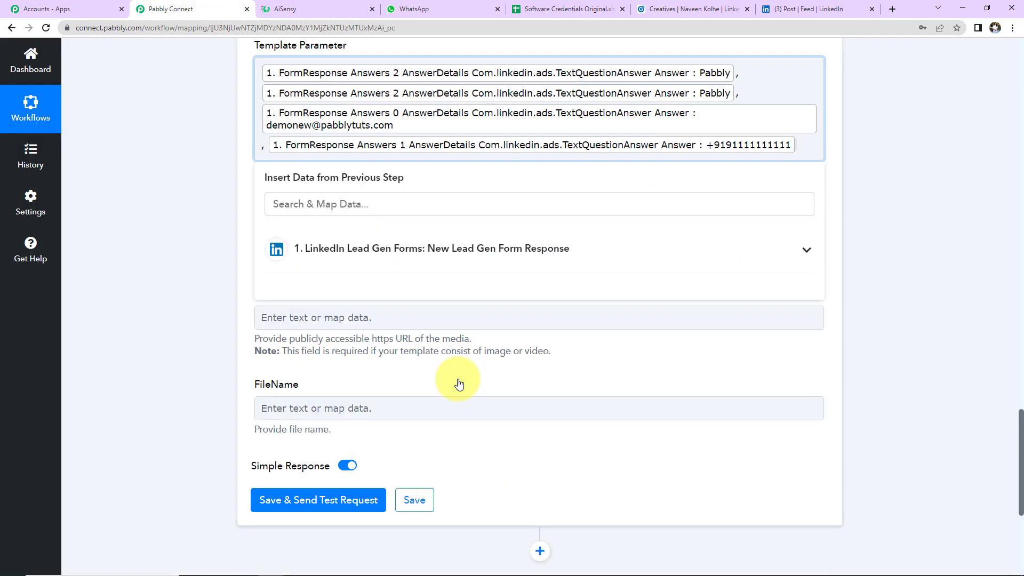
text(,)
text(www.pab)
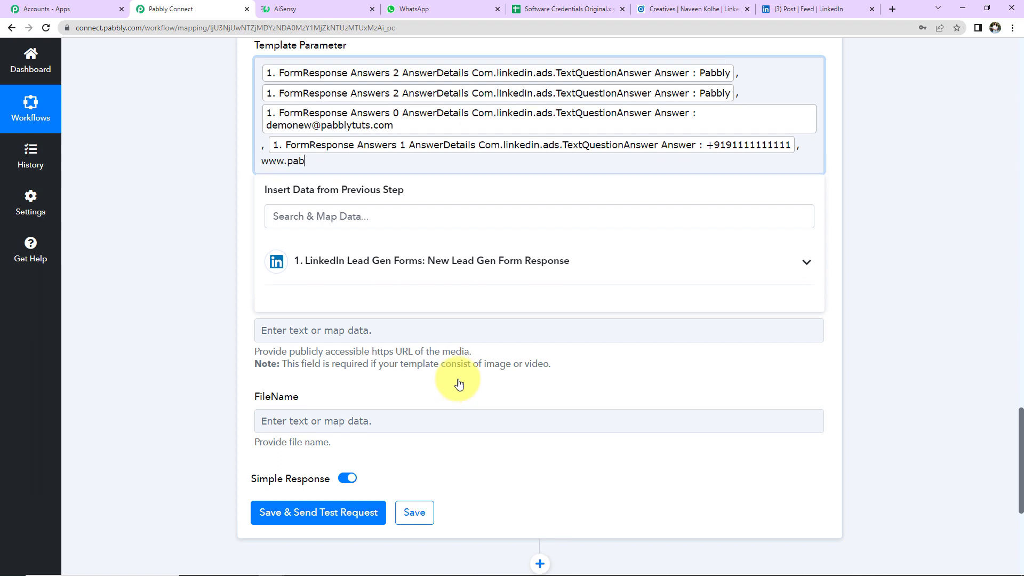
text(bly.com)
text(, Pabbly Connect)
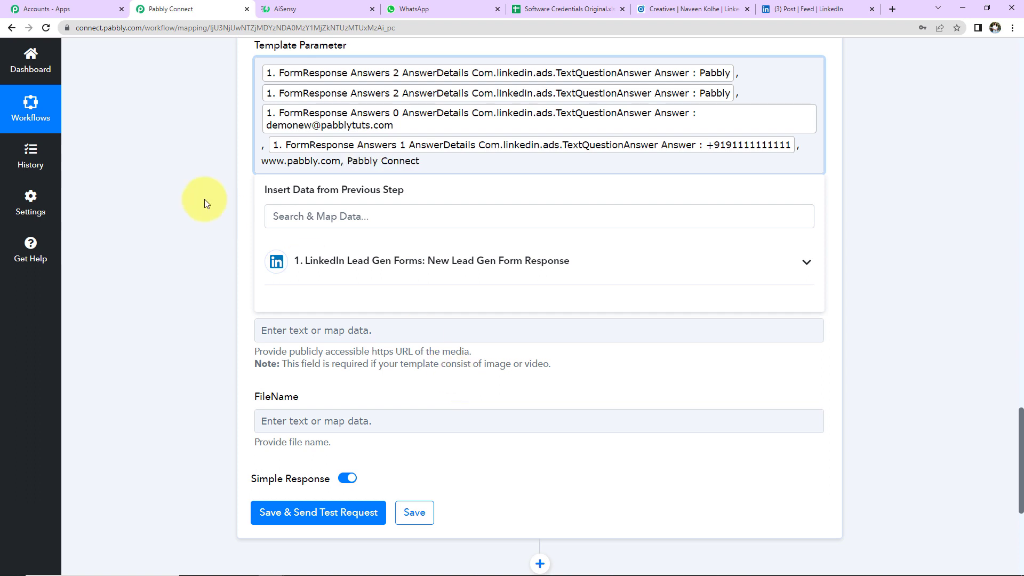
click(201, 155)
- Save and send a test request for the AiSensy step, then check WhatsApp for the message
scroll(215, 167, down, 2)
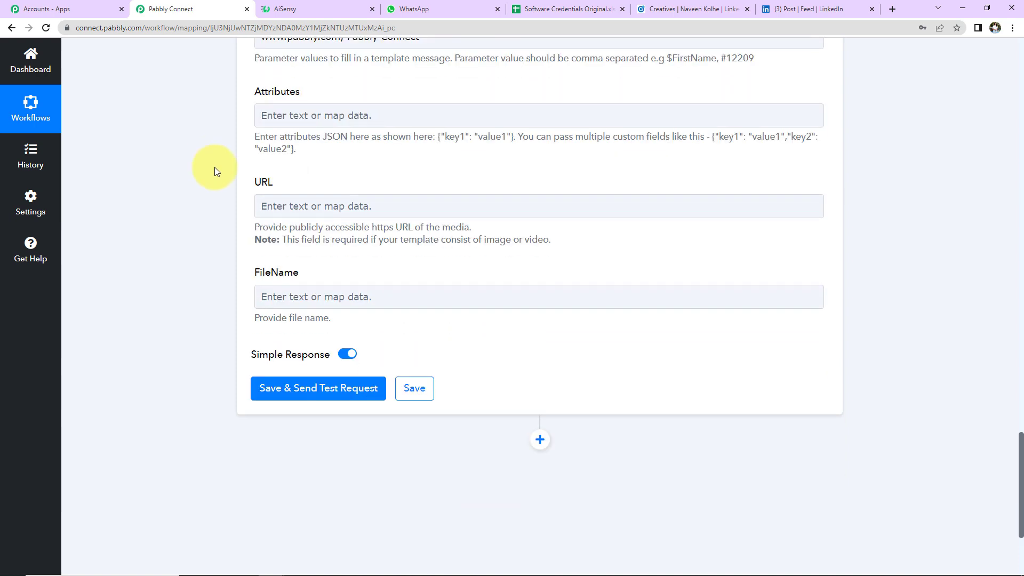
click(297, 116)
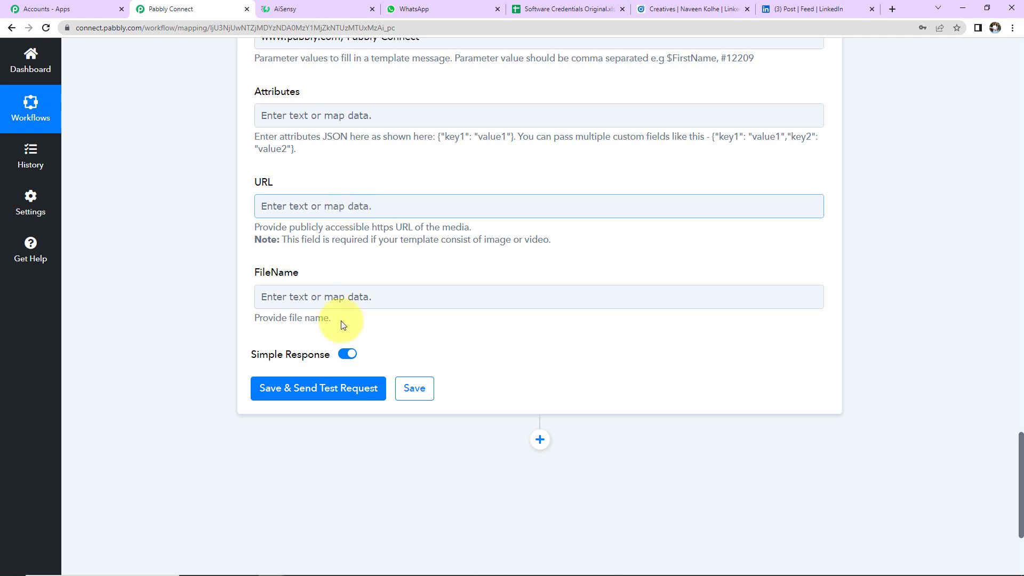
click(286, 391)
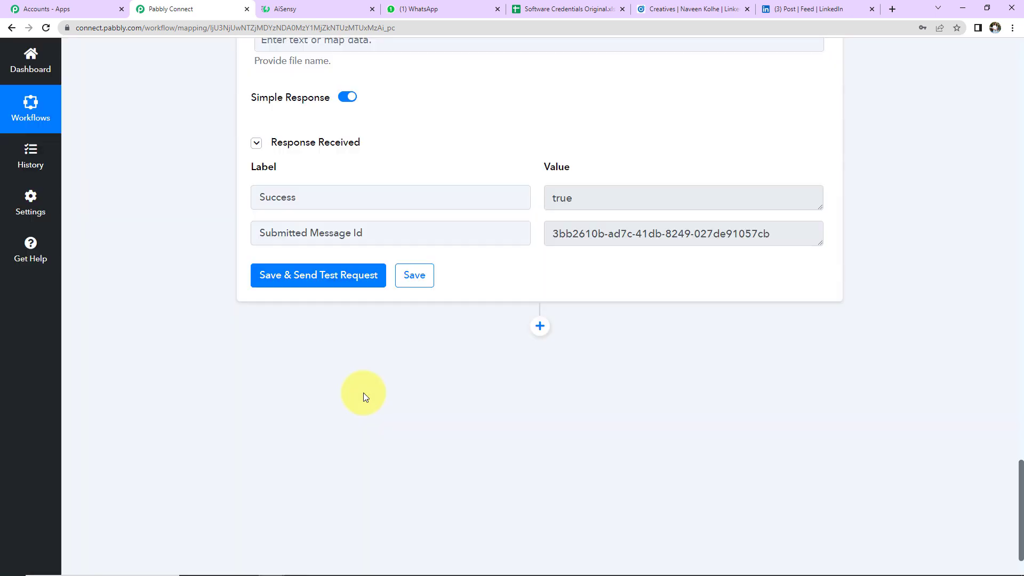
click(439, 9)
- Read the automated 'Thank you for Submitting the Form!' WhatsApp message, then go to the Campaign Manager ads
click(155, 195)
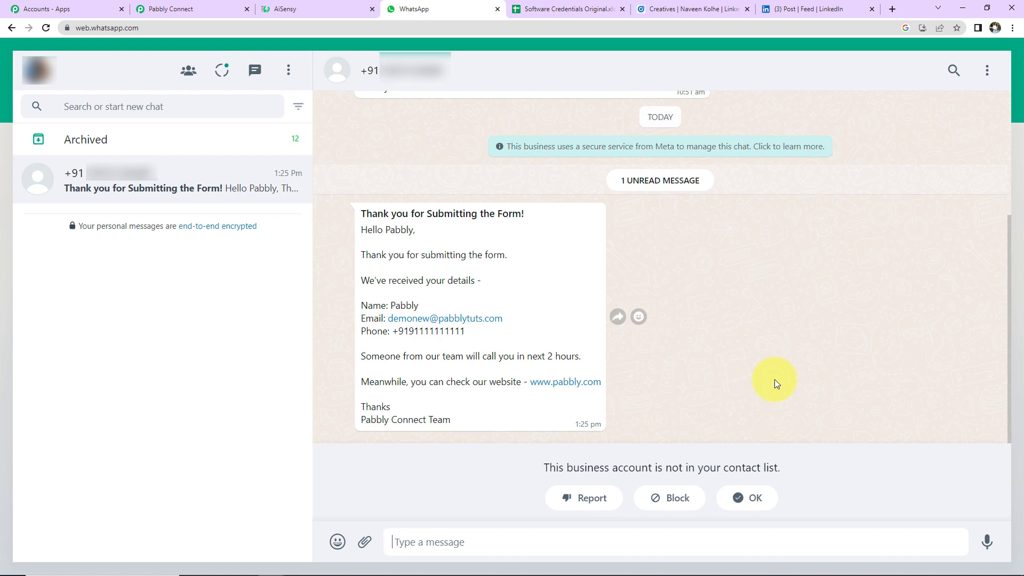
click(675, 12)
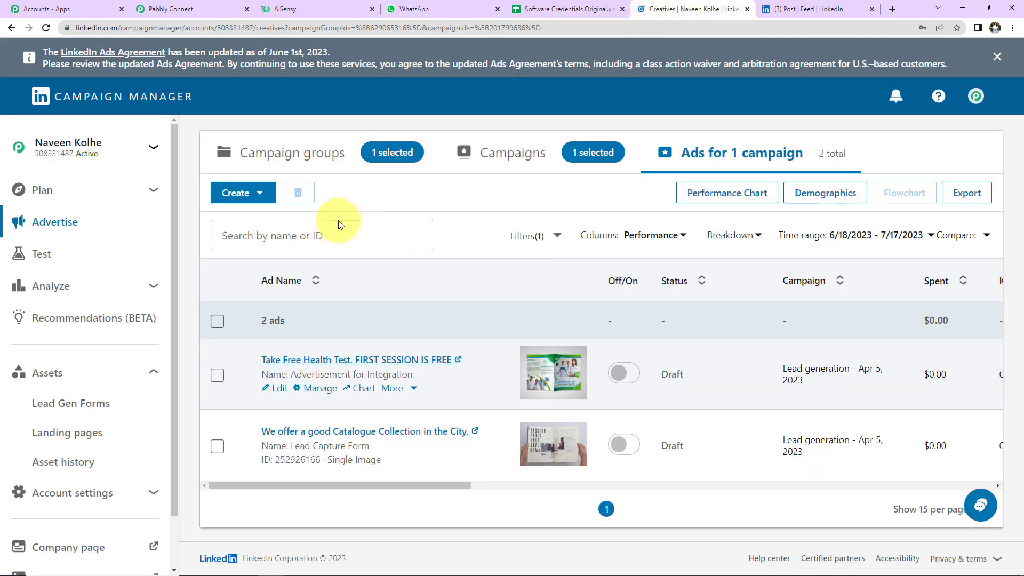
- Preview the health-test ad's post and open its Register lead form
click(329, 363)
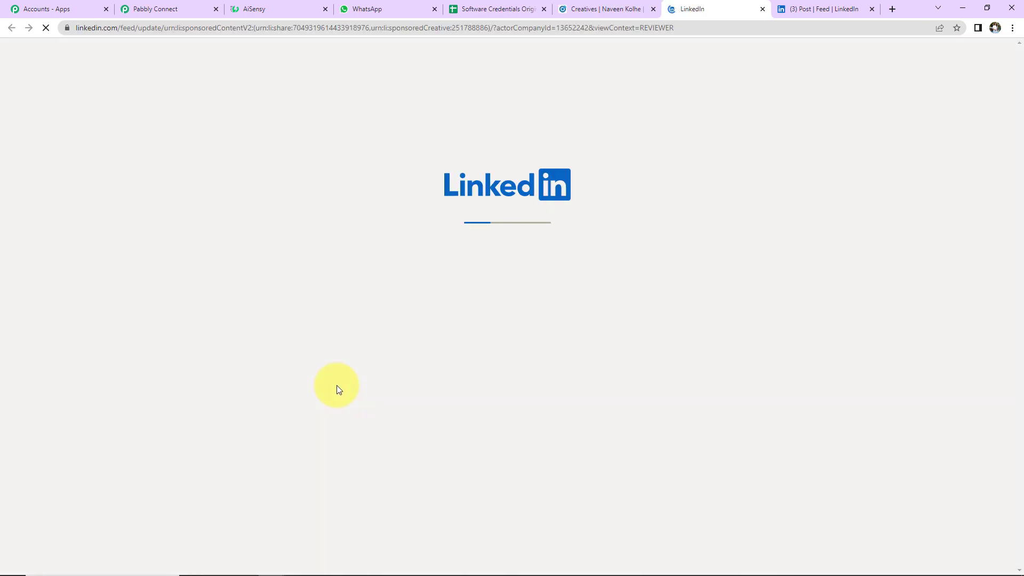
scroll(549, 359, down, 4)
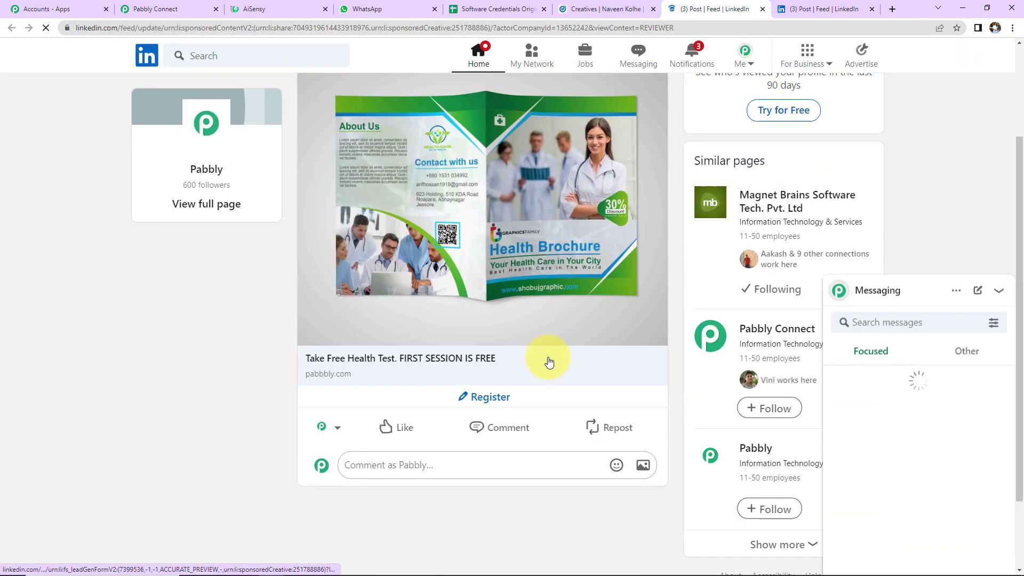
click(487, 304)
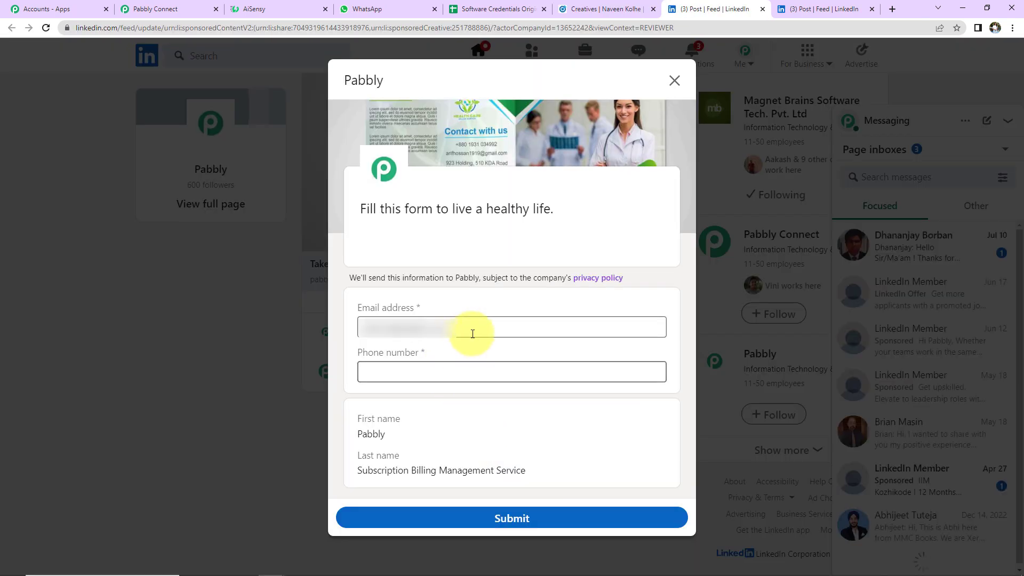
- Submit the lead form with a fresh test email and a test phone number
drag(491, 334, 308, 338)
key(BackSpace)
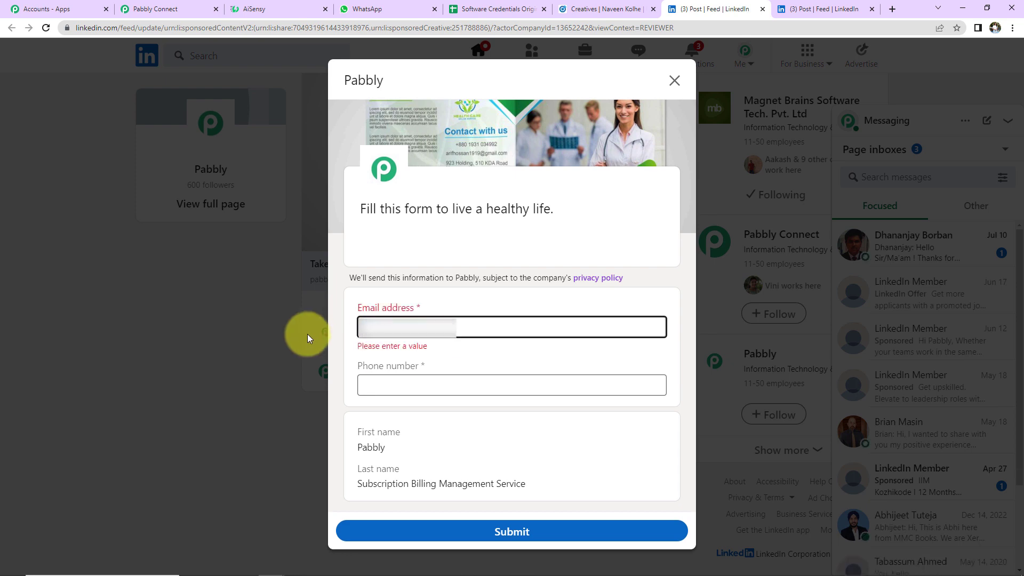
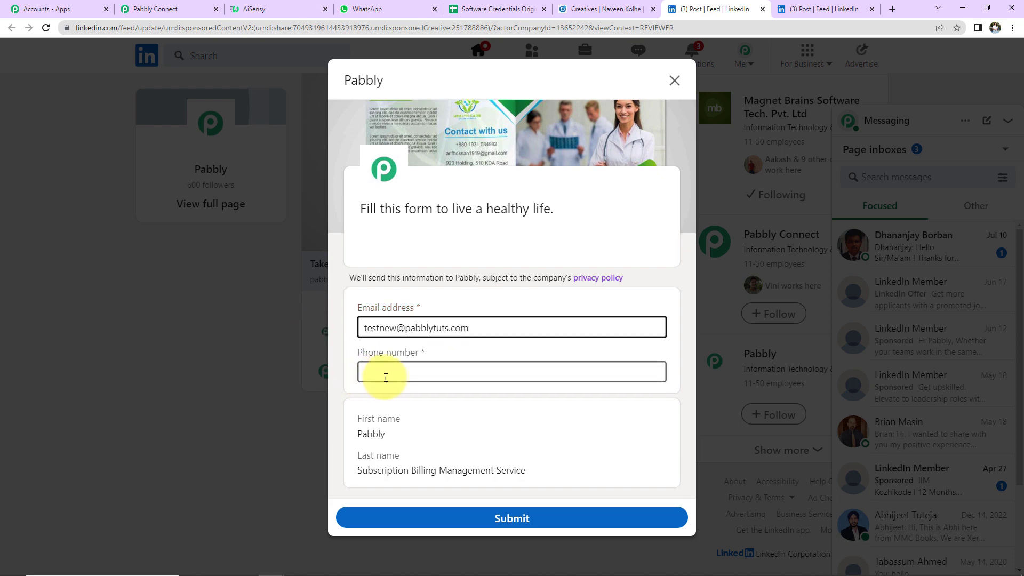
click(386, 378)
text(+)
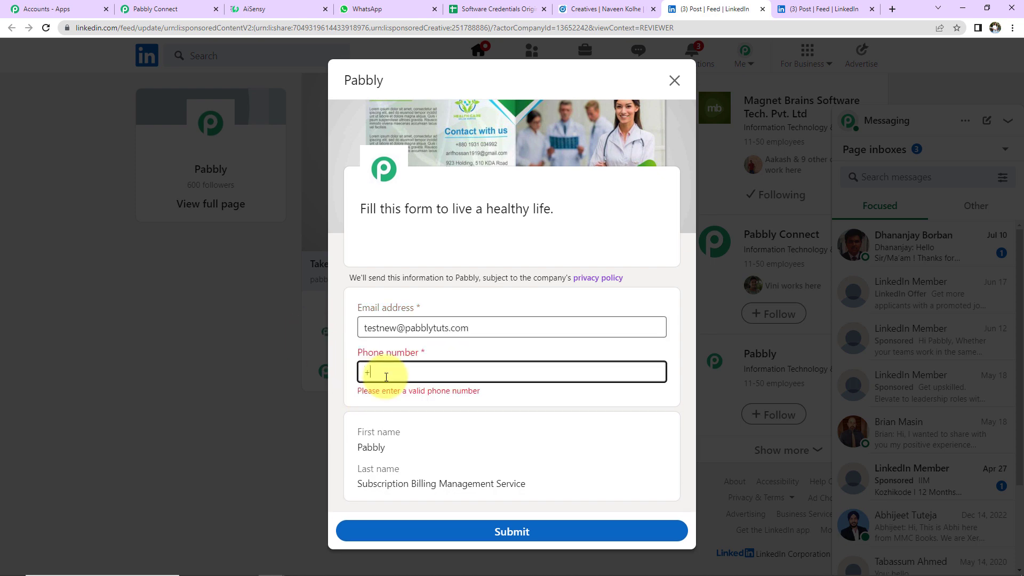
text(919111111111)
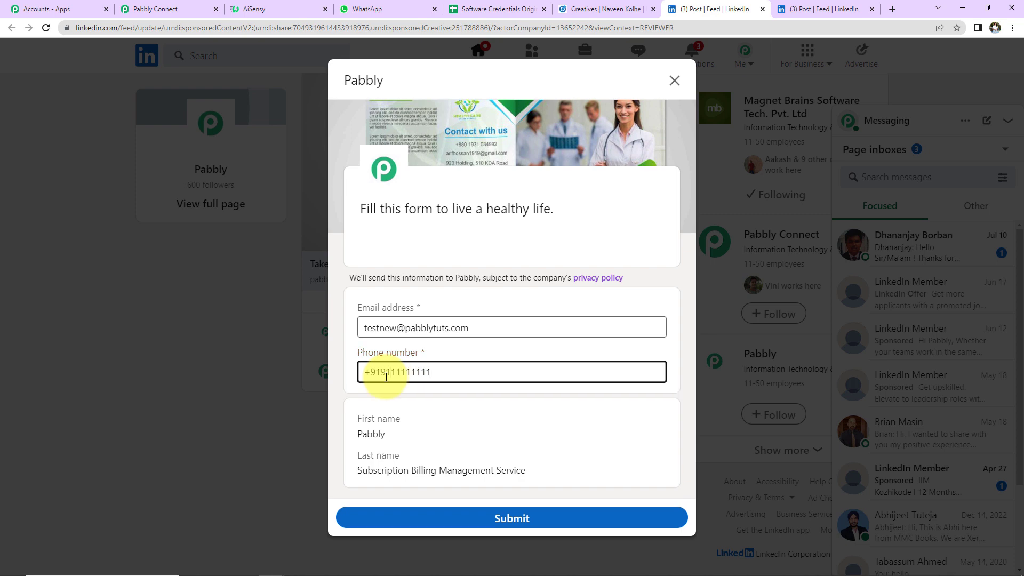
click(479, 522)
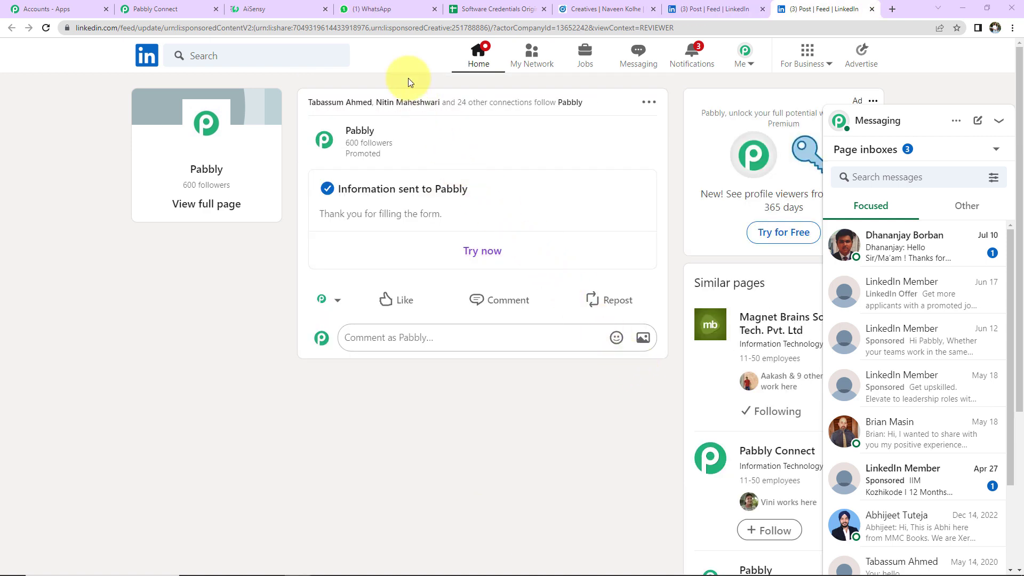
click(388, 15)
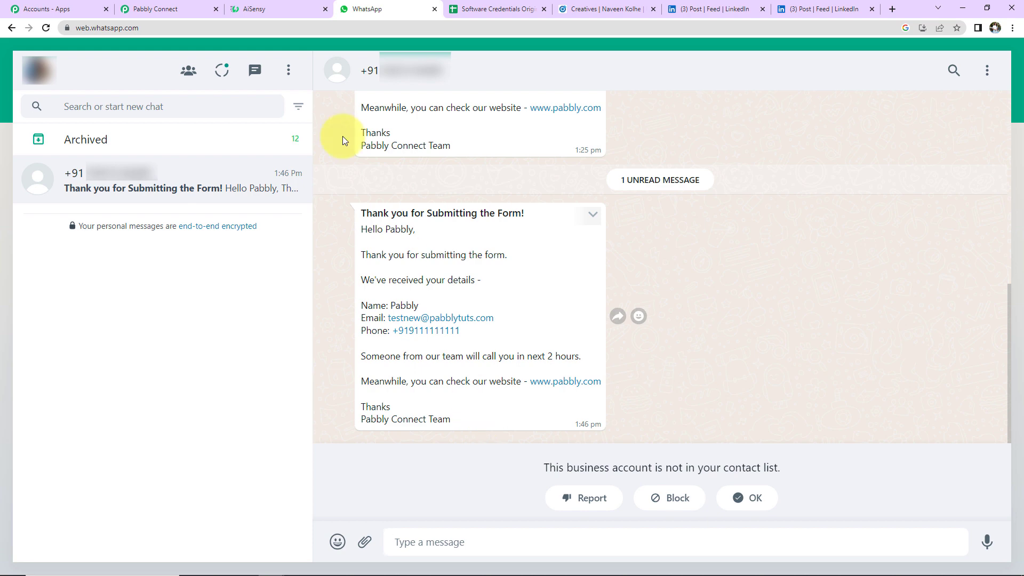
- After viewing the new lead's thank-you message, return to the Pabbly Connect workflow
click(193, 6)
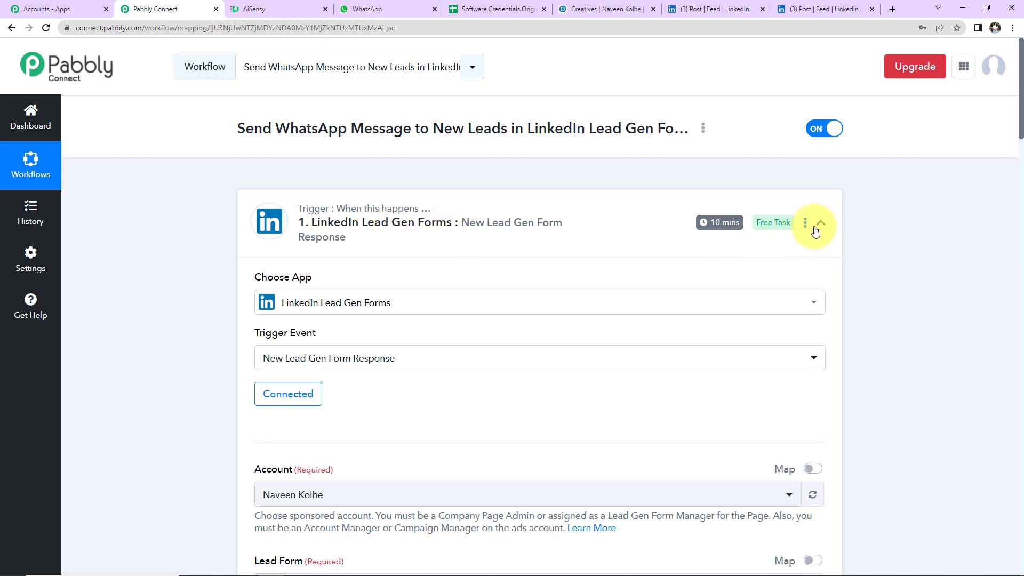
- Collapse the LinkedIn Lead Gen Forms trigger and the AiSensy Send Template Message action
click(821, 222)
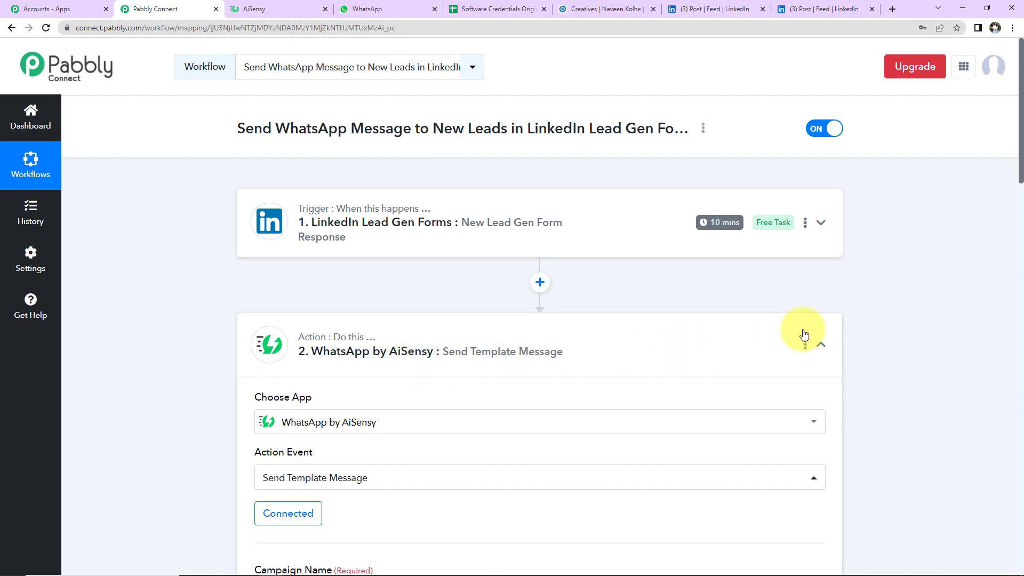
click(821, 345)
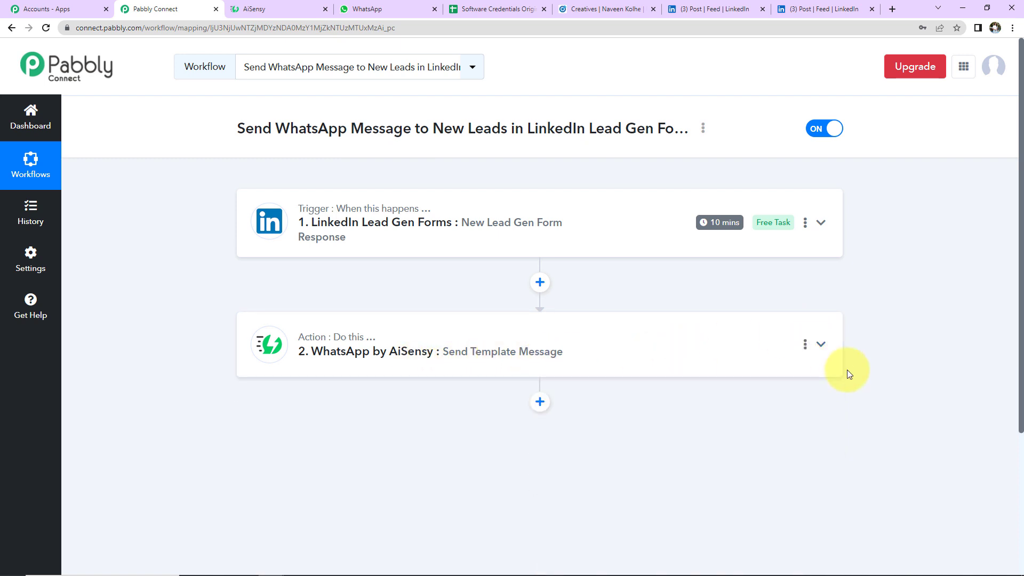